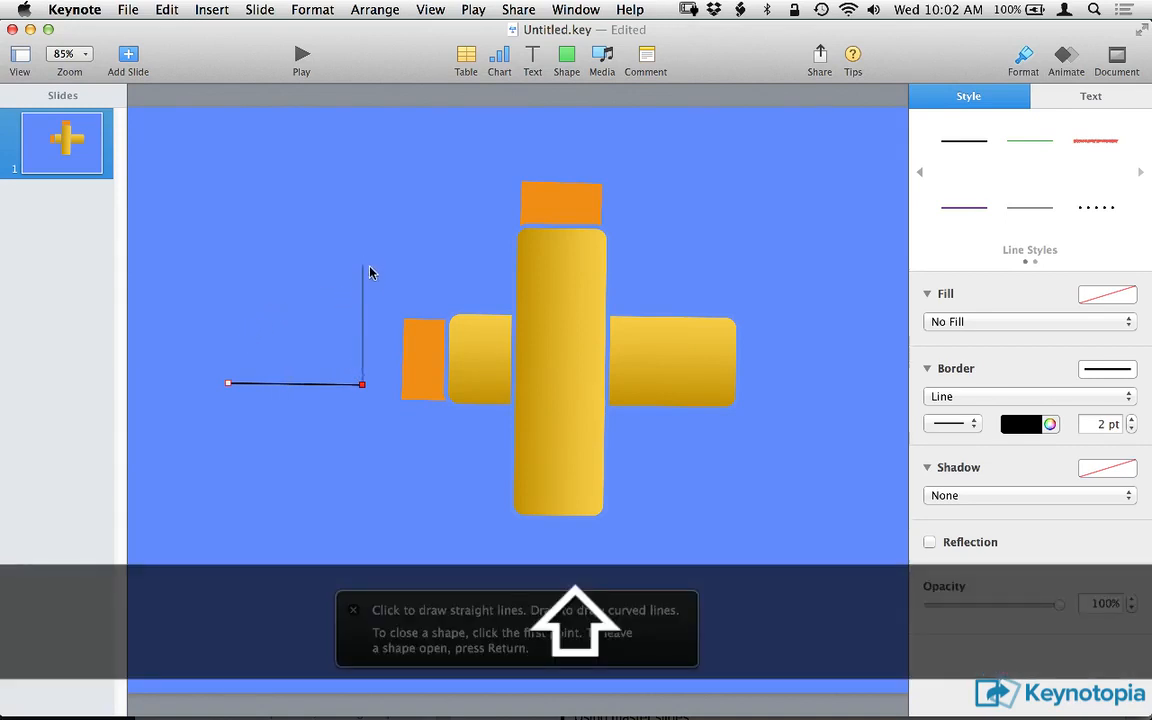
Complete a closed house-shaped outline beside the yellow cross and straighten its lower-left corner
{"action": "left_click", "coordinate": [362, 291]}
{"action": "left_click", "coordinate": [388, 290]}
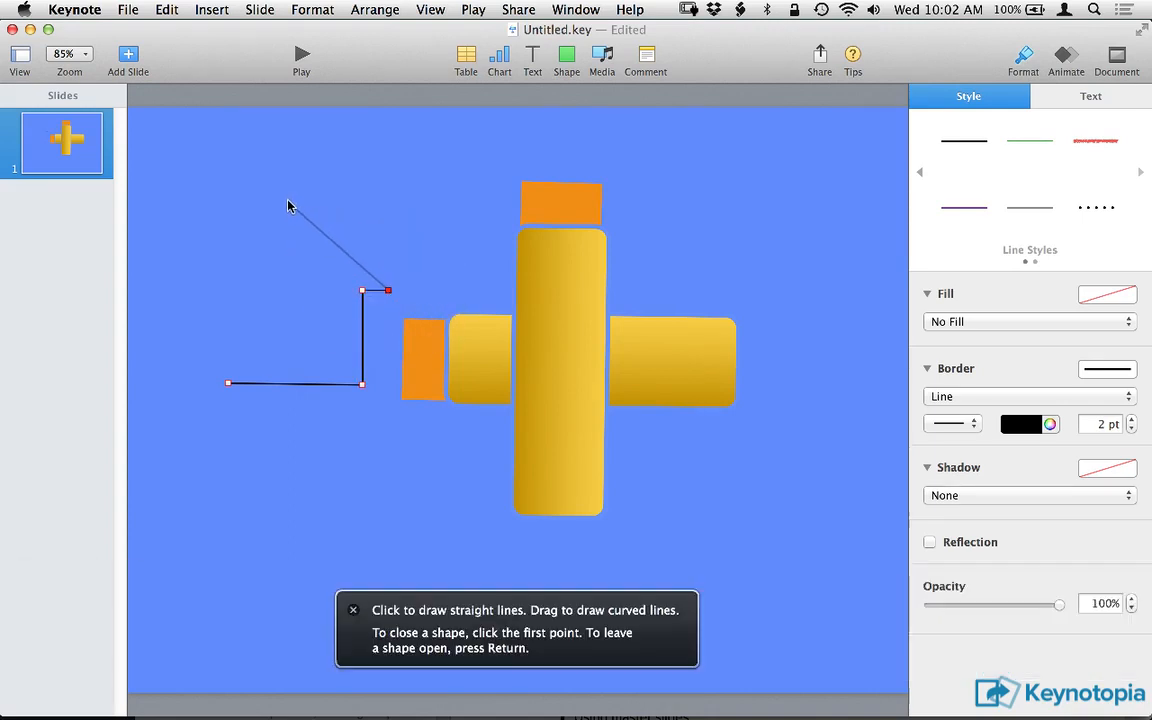
{"action": "left_click", "coordinate": [295, 197]}
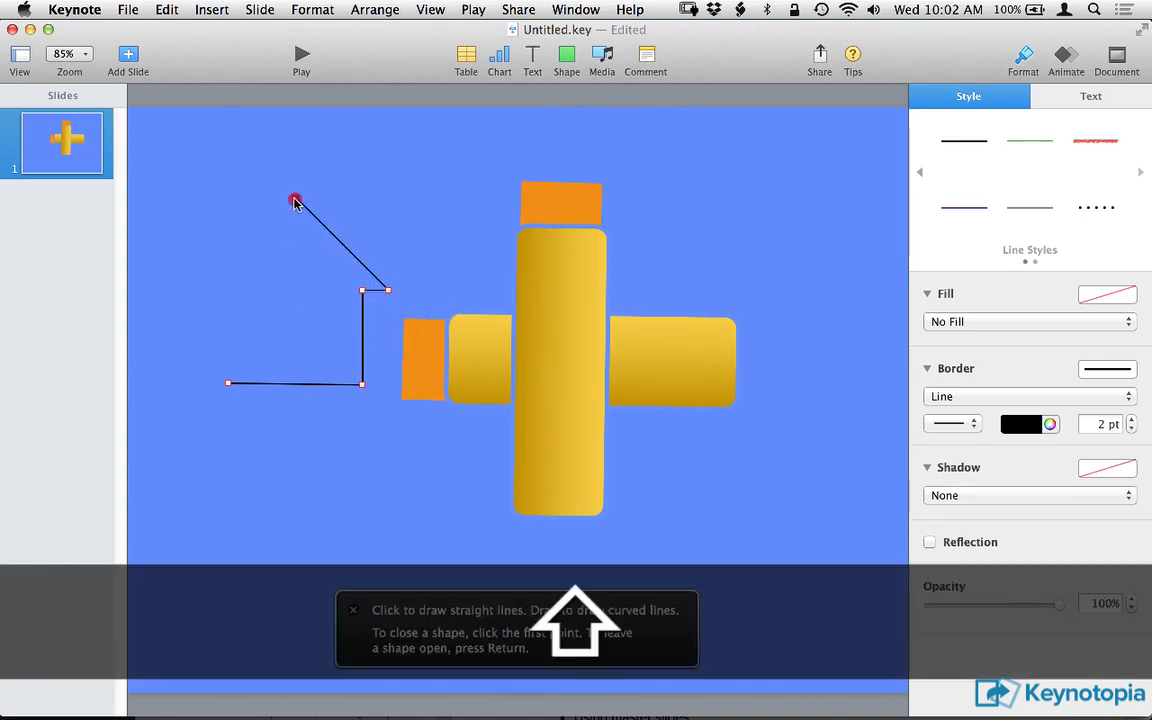
{"action": "left_click", "coordinate": [211, 281]}
{"action": "left_click", "coordinate": [232, 282]}
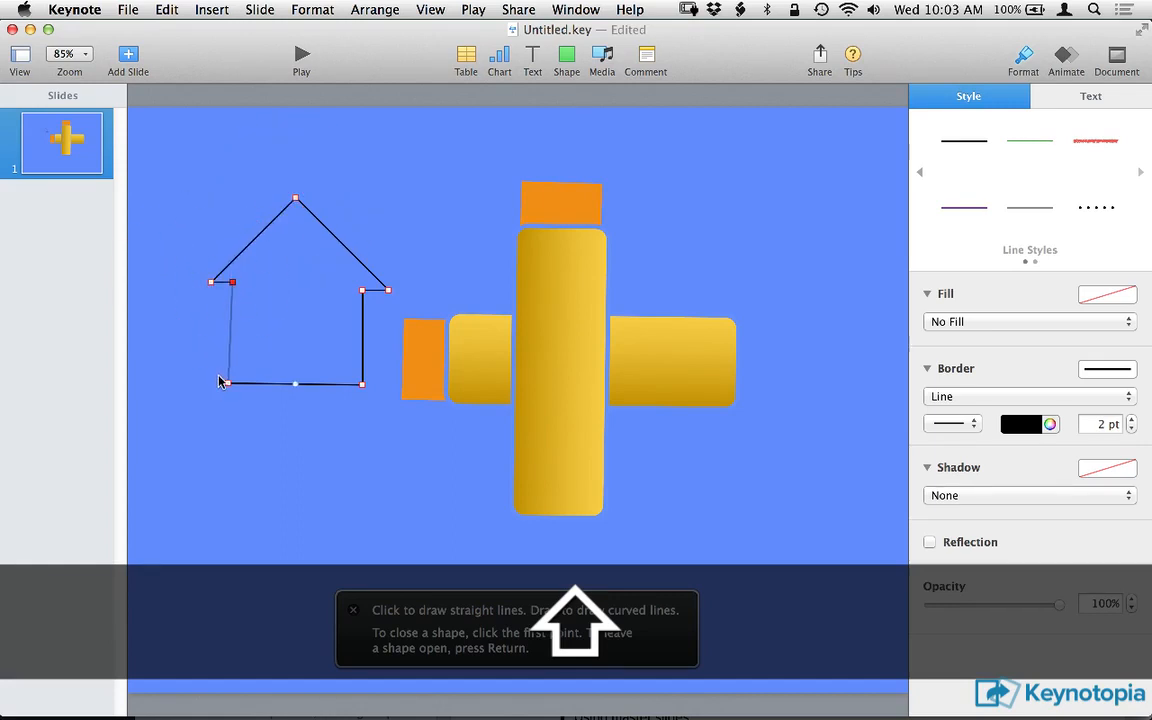
{"action": "left_click", "coordinate": [228, 384]}
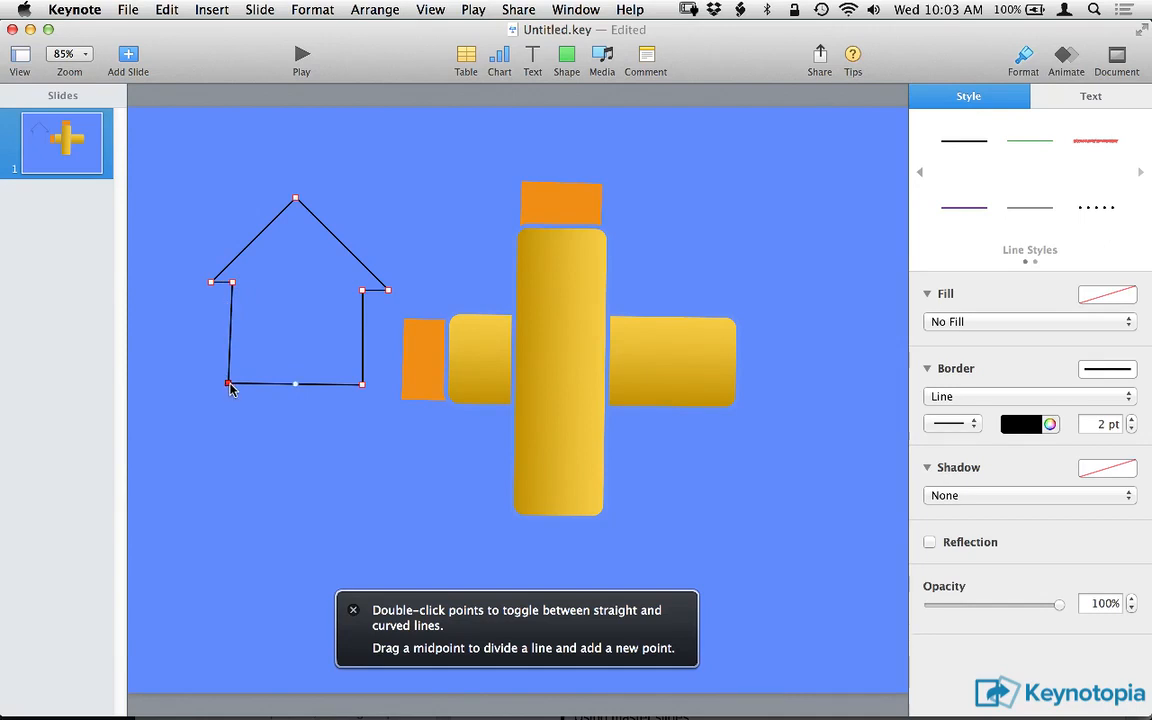
{"action": "left_click_drag", "start_coordinate": [229, 385], "coordinate": [232, 384]}
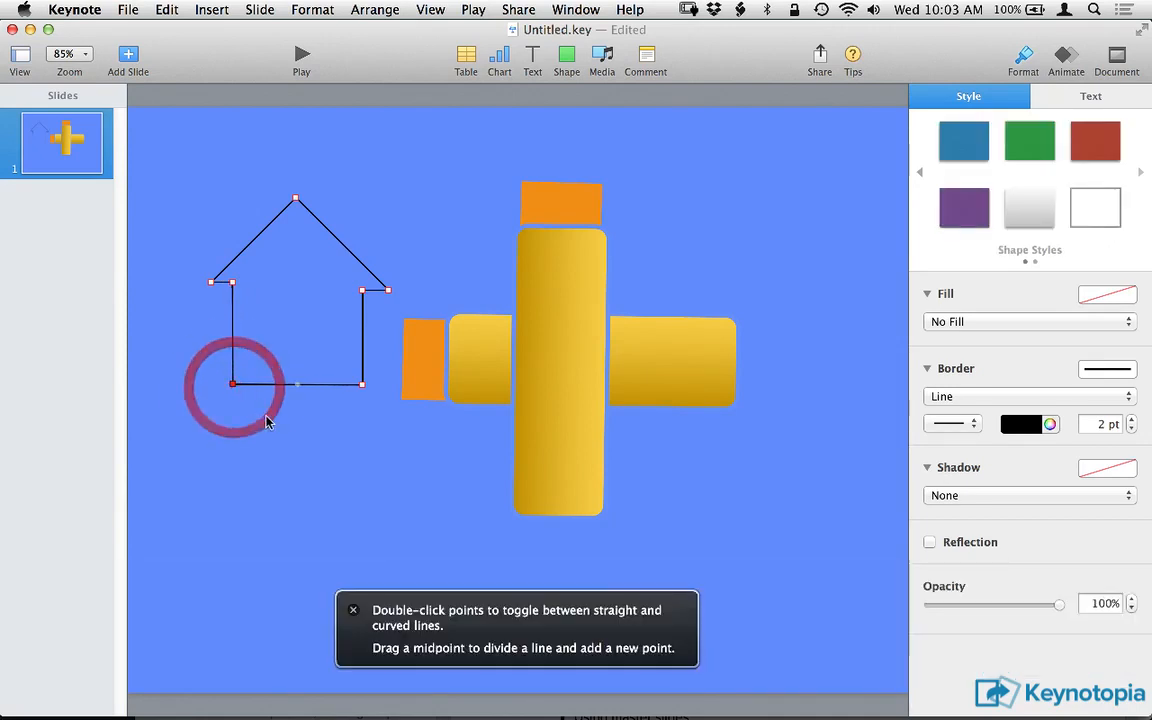
{"action": "left_click", "coordinate": [262, 419]}
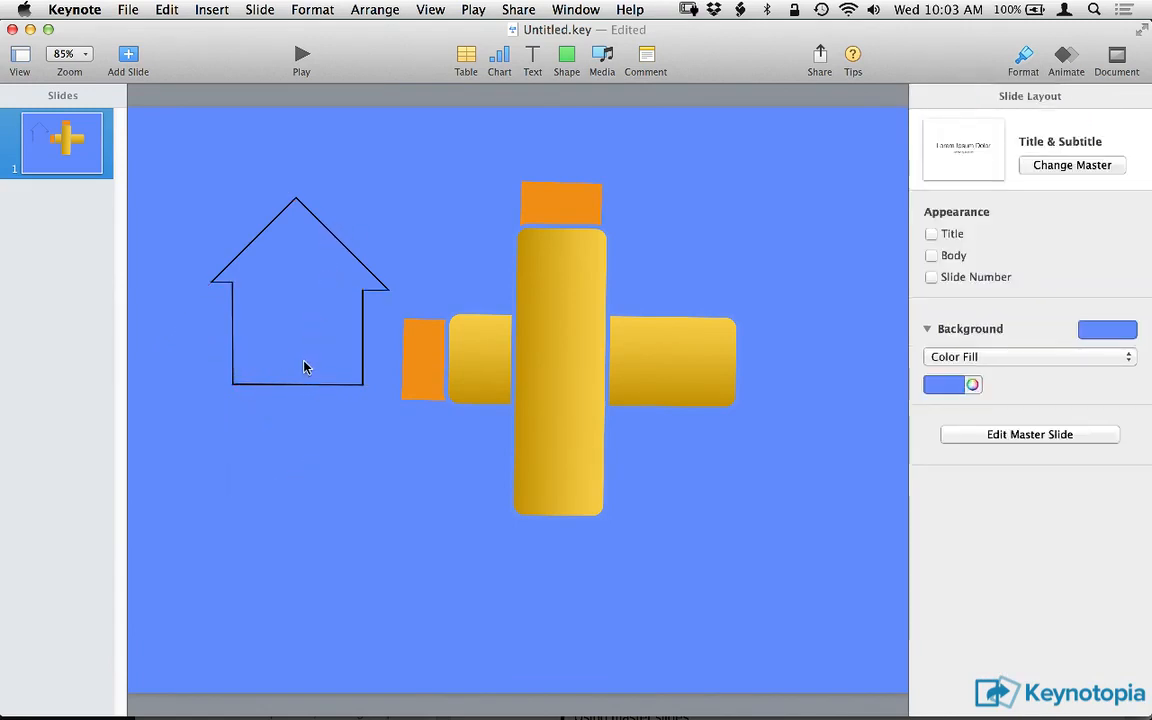
Search the help for "edit" and apply Make Editable to the house outline
{"action": "left_click", "coordinate": [293, 384]}
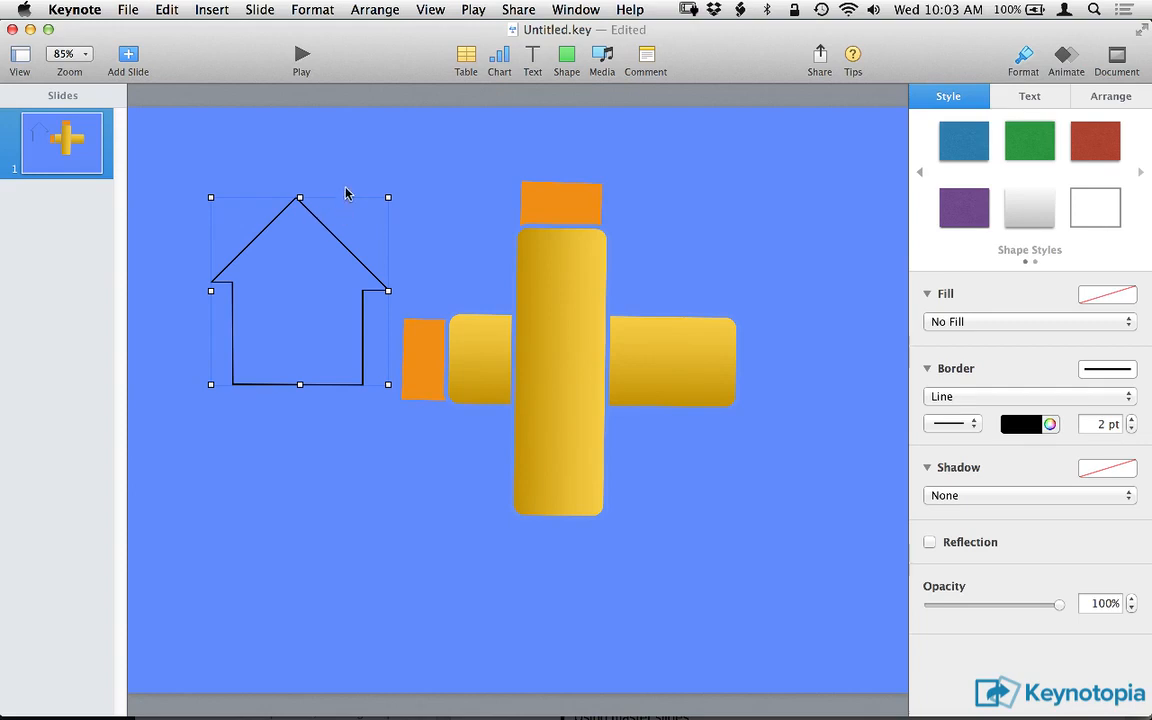
{"action": "left_click", "coordinate": [630, 10]}
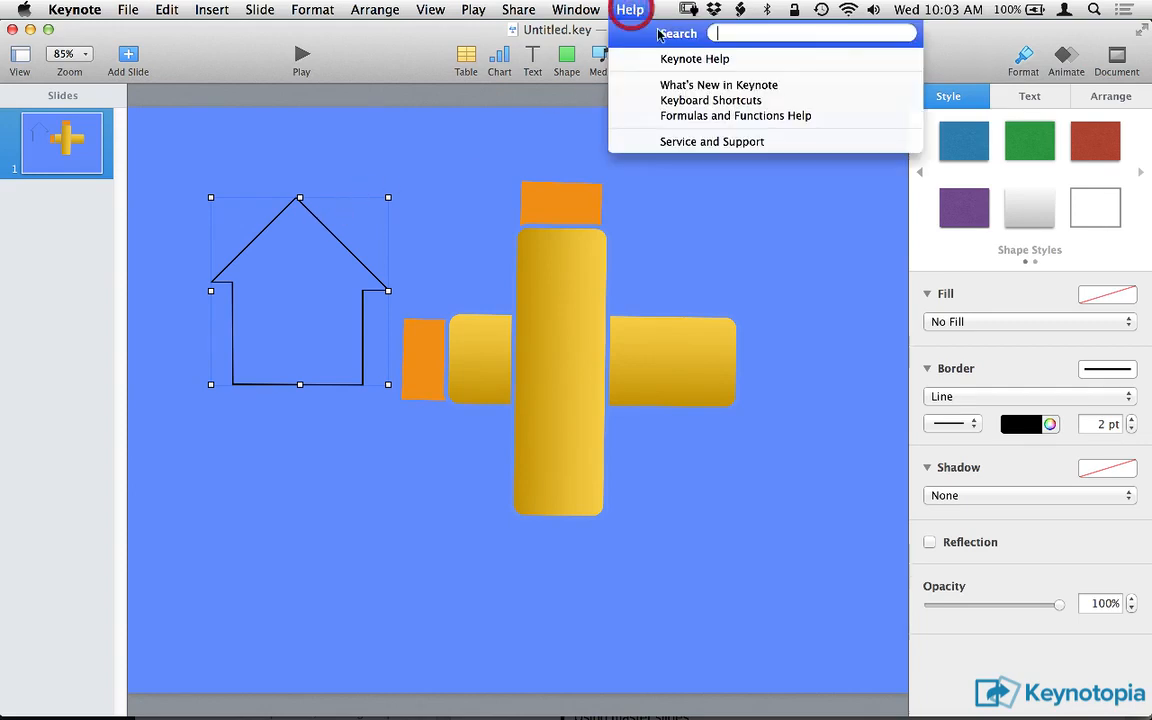
{"action": "type", "text": "edit"}
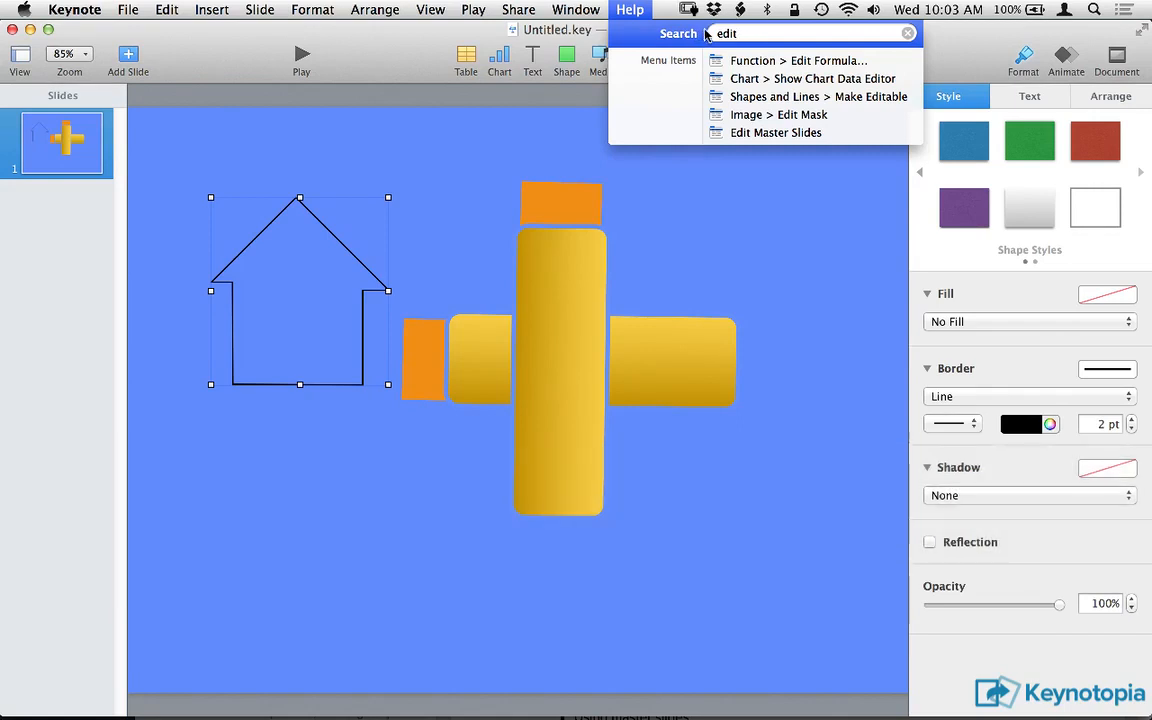
{"action": "mouse_move", "coordinate": [786, 100]}
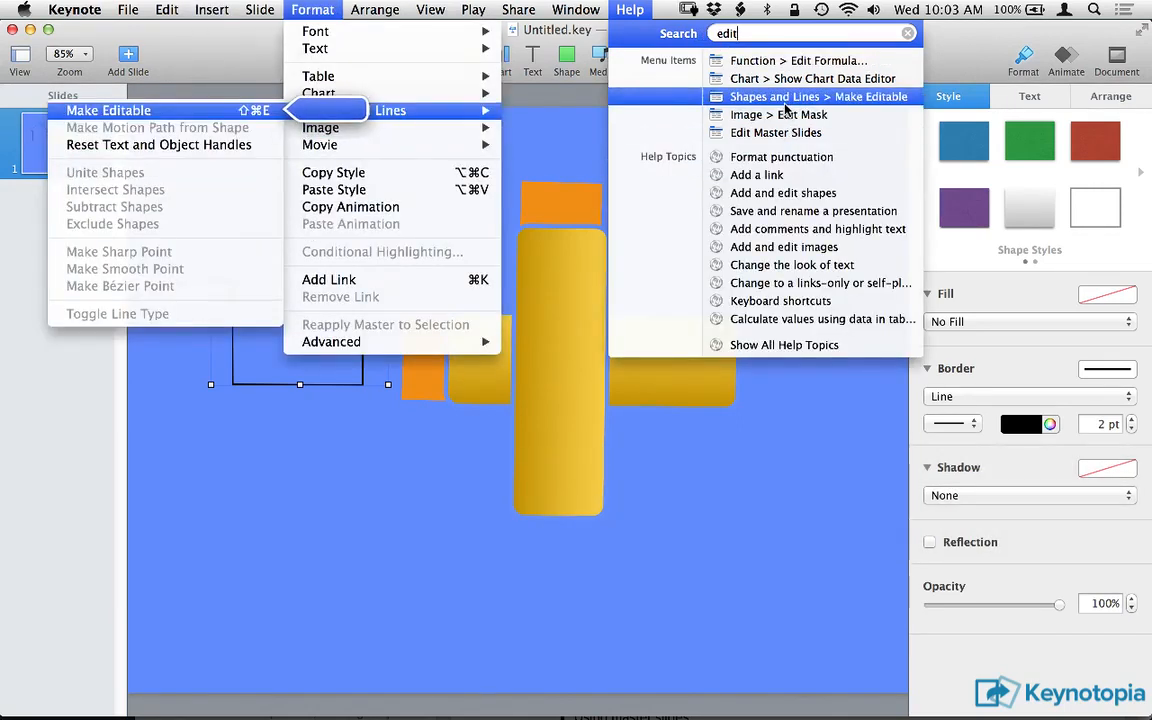
{"action": "left_click", "coordinate": [786, 100]}
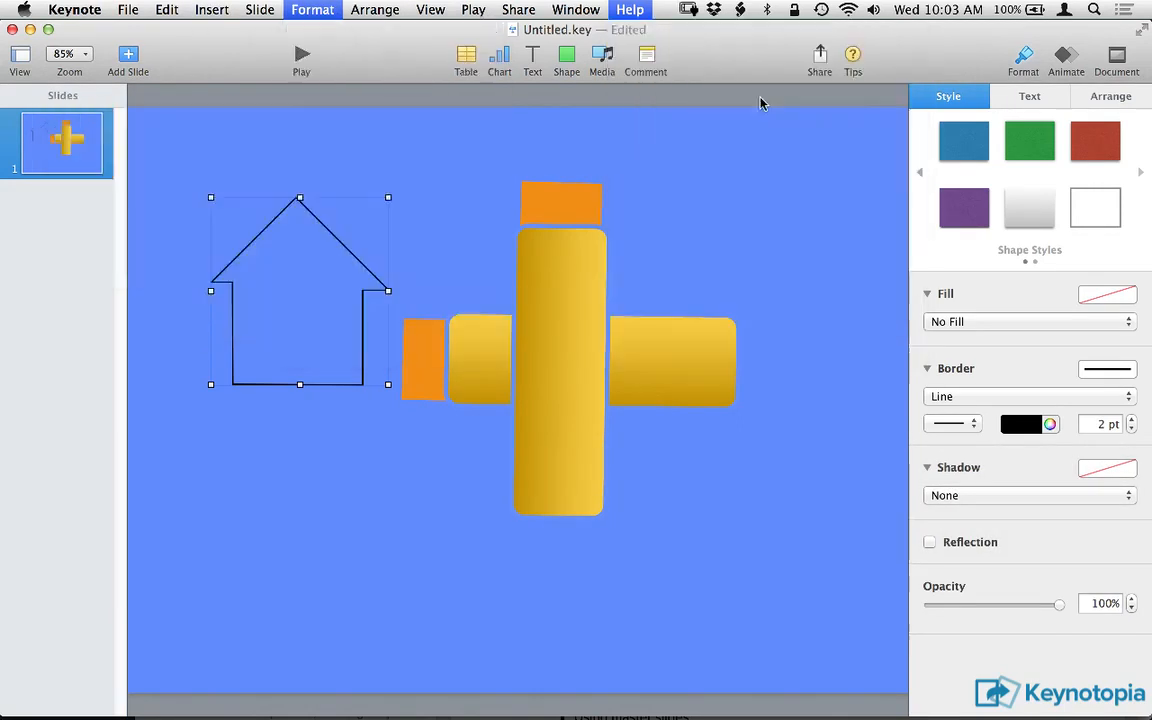
Reshape the house by pulling both wall-top corners inward and arching its base upward, and shift the shape slightly up and left
{"action": "left_click_drag", "start_coordinate": [363, 291], "coordinate": [303, 290]}
{"action": "key", "text": "shift"}
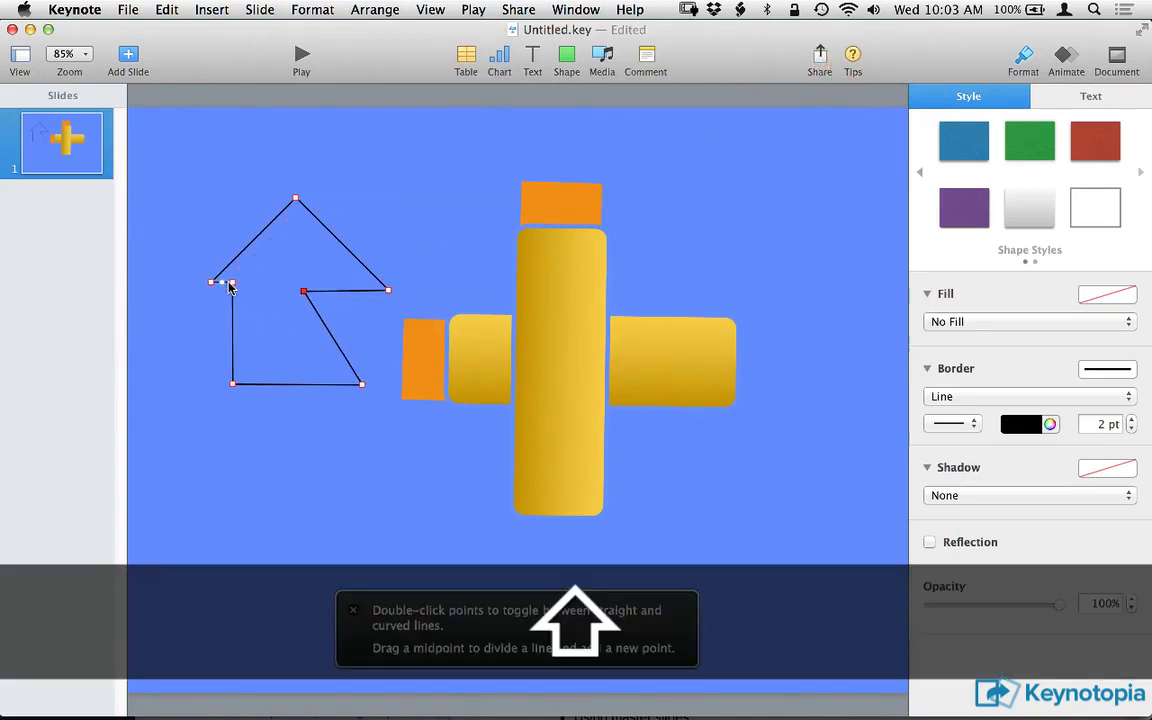
{"action": "left_click_drag", "start_coordinate": [232, 283], "coordinate": [297, 248]}
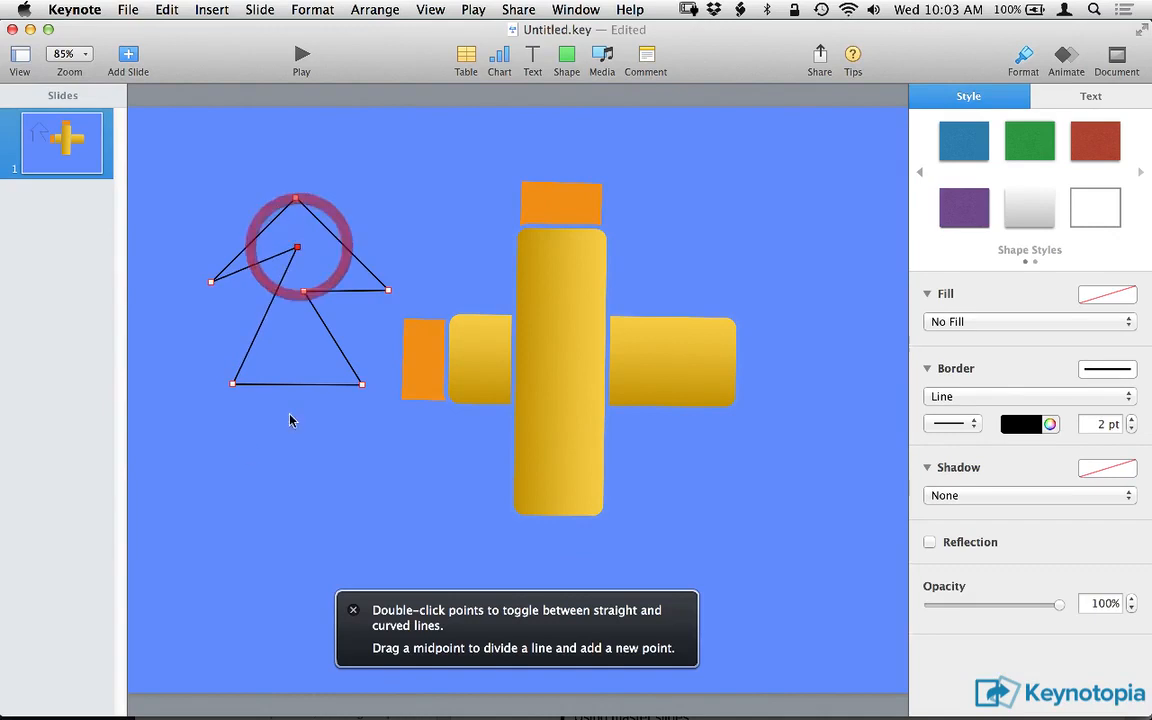
{"action": "left_click_drag", "start_coordinate": [299, 386], "coordinate": [300, 353]}
{"action": "left_click", "coordinate": [282, 423]}
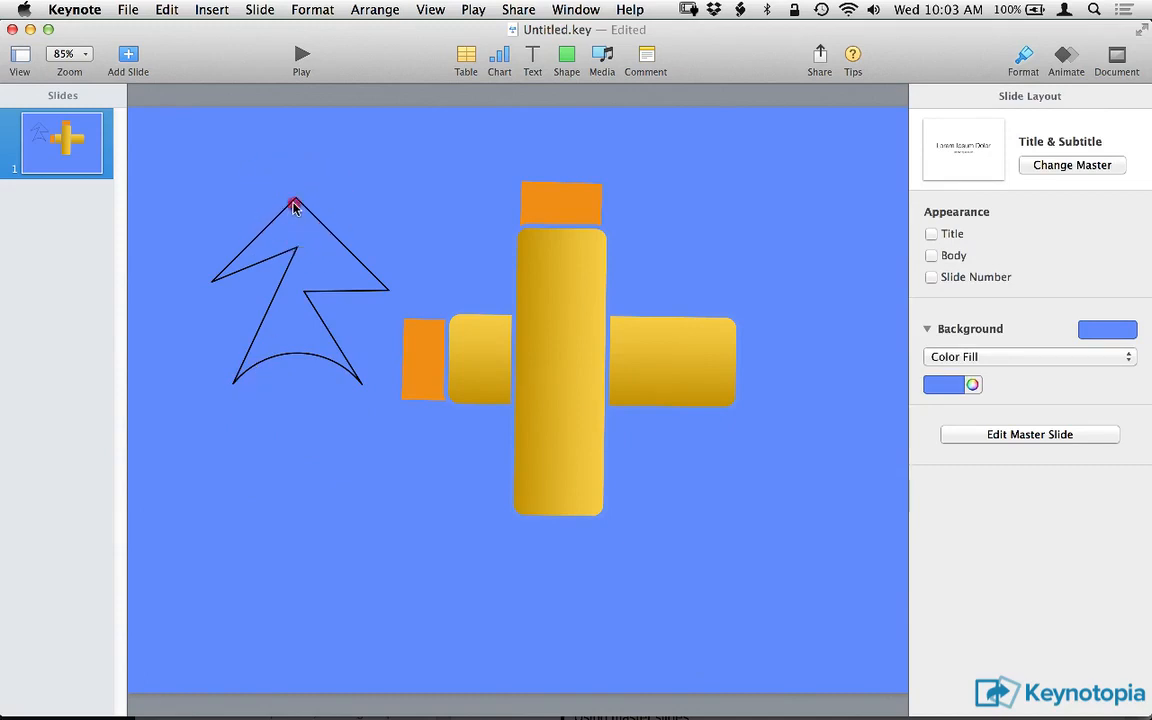
{"action": "left_click_drag", "start_coordinate": [297, 204], "coordinate": [294, 188]}
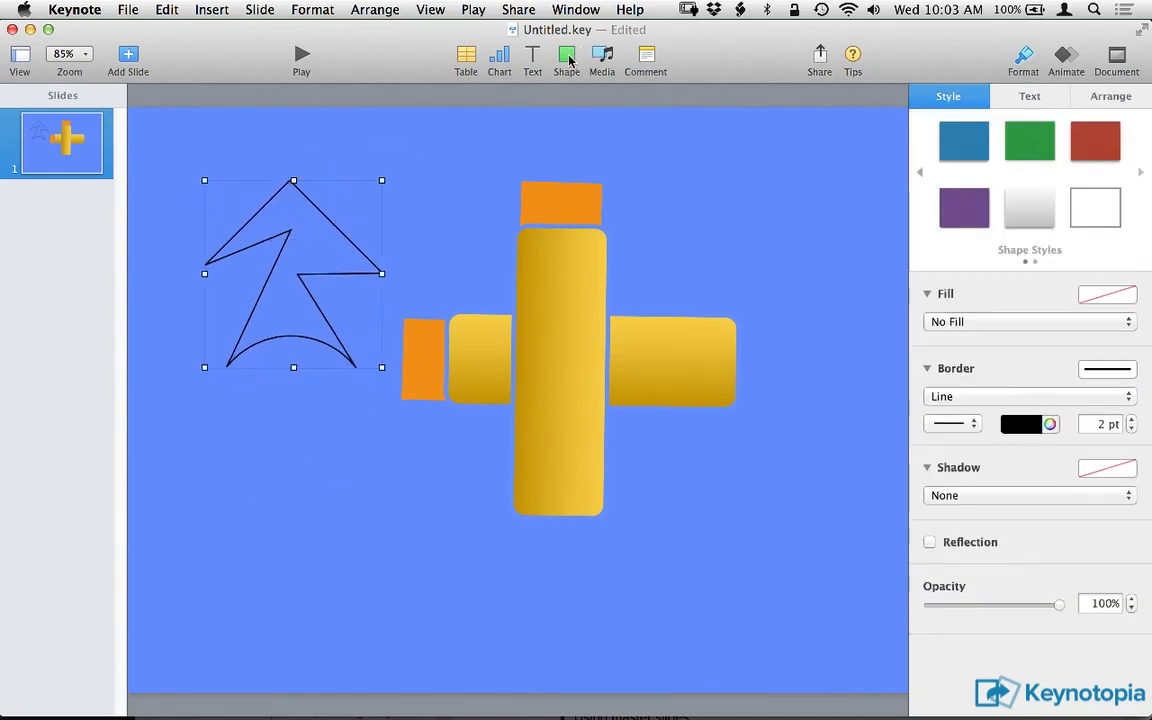
Draw a closed freeform shape of curved lobes and one straight segment below the reshaped house with the pen
{"action": "left_click", "coordinate": [568, 60]}
{"action": "left_click", "coordinate": [505, 408]}
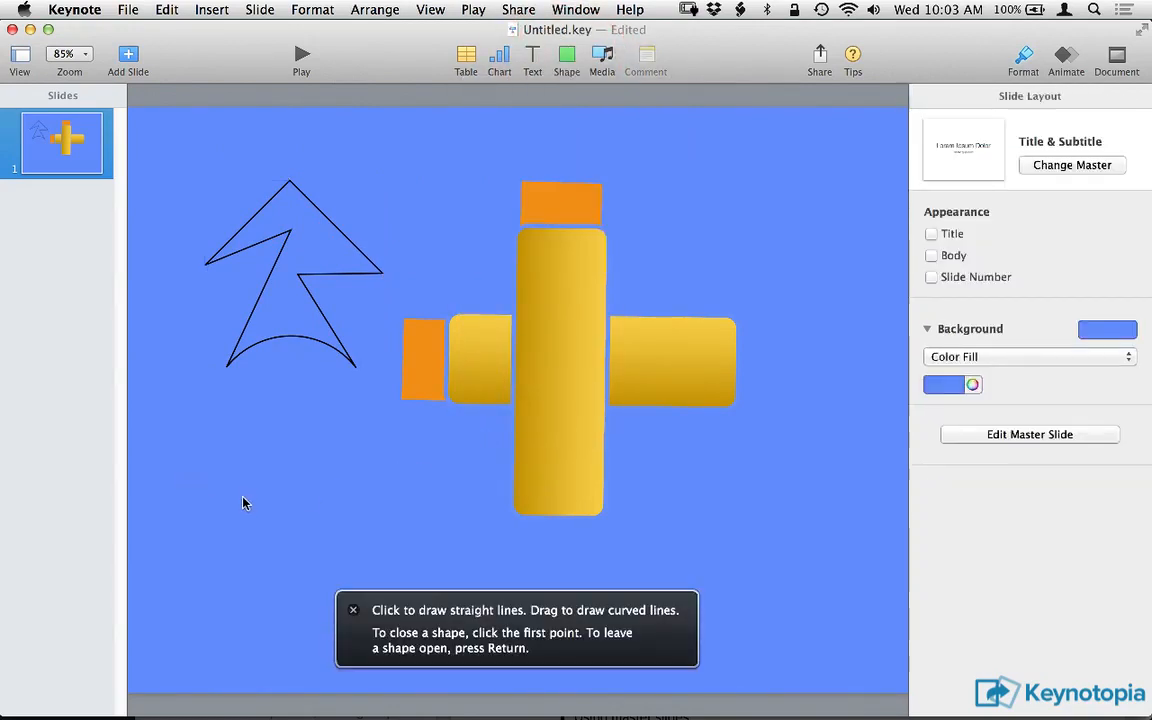
{"action": "left_click", "coordinate": [189, 500]}
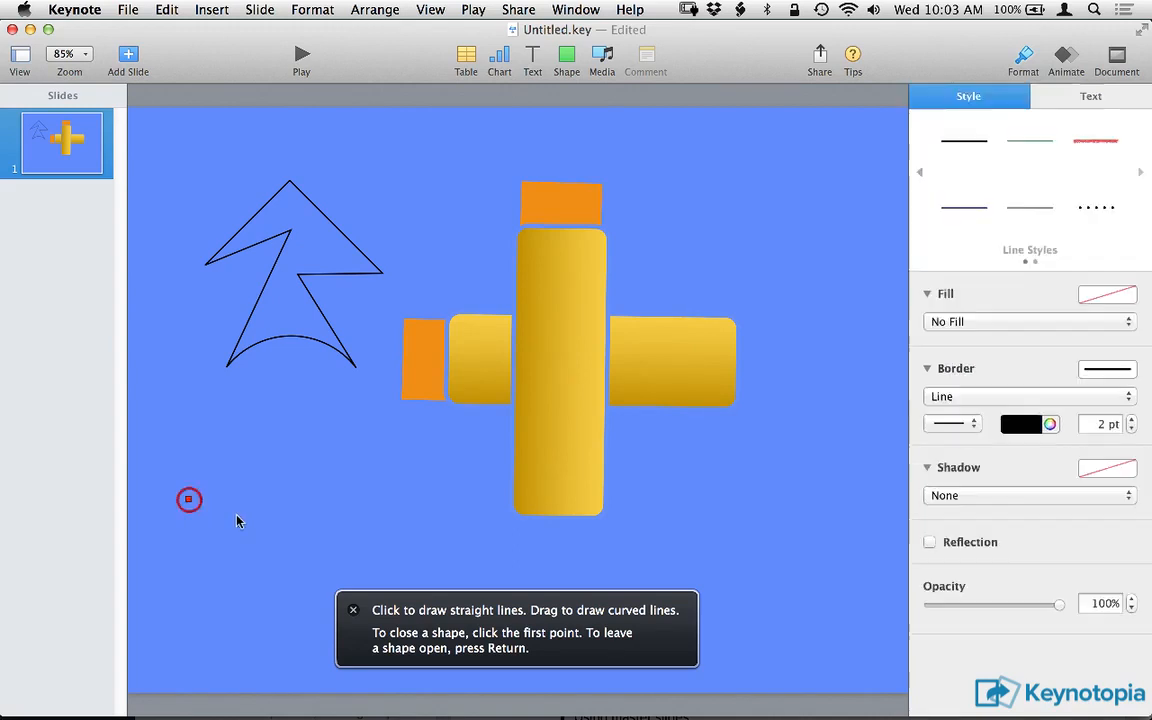
{"action": "left_click", "coordinate": [374, 503]}
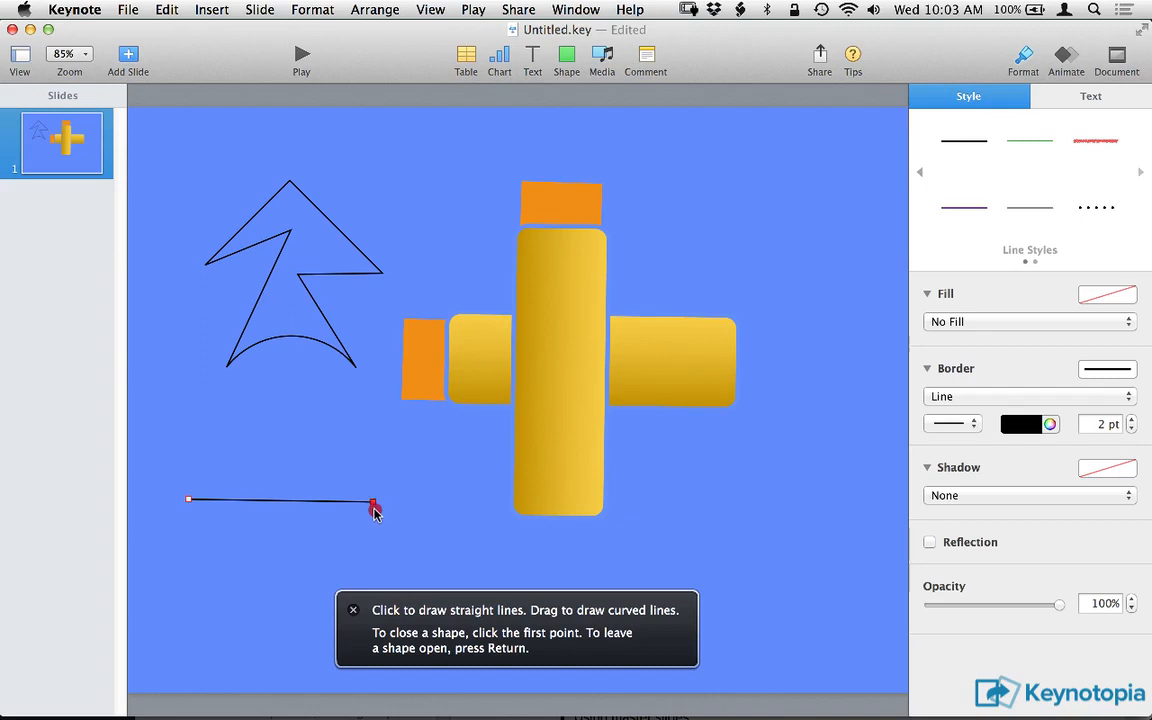
{"action": "left_click_drag", "start_coordinate": [373, 506], "coordinate": [432, 535]}
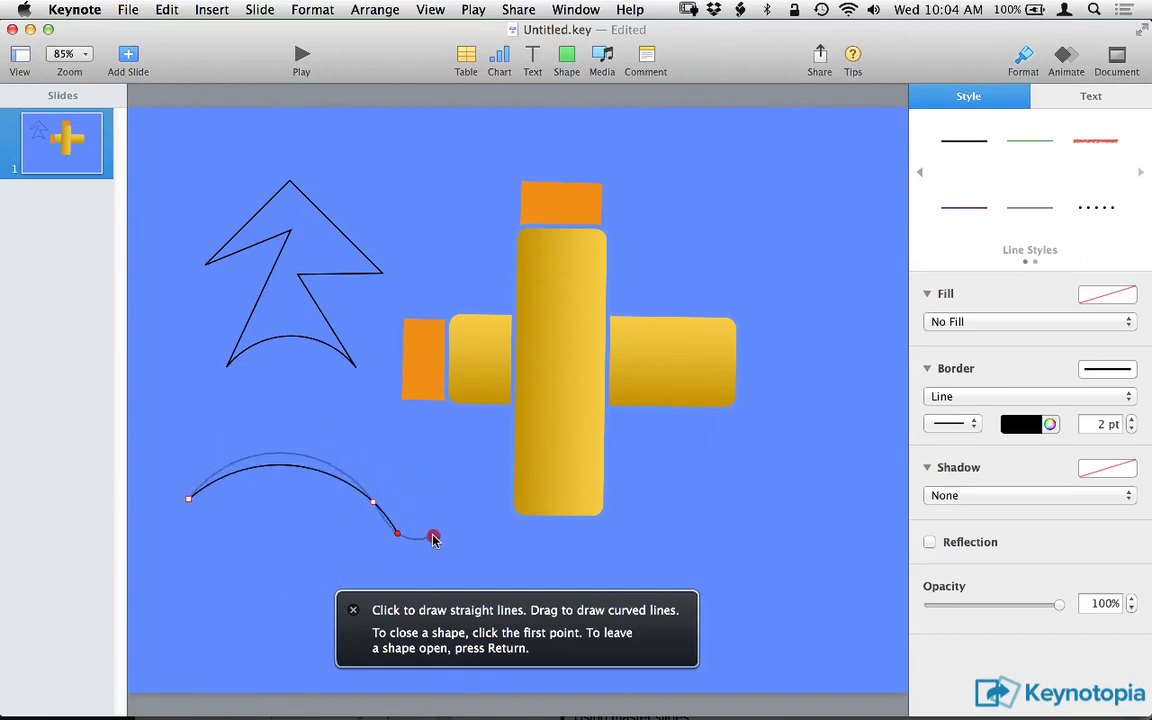
{"action": "left_click", "coordinate": [432, 445]}
{"action": "left_click_drag", "start_coordinate": [350, 409], "coordinate": [303, 402]}
{"action": "mouse_move", "coordinate": [389, 469]}
{"action": "left_mouse_down"}
{"action": "mouse_move", "coordinate": [409, 507]}
{"action": "mouse_move", "coordinate": [381, 484]}
{"action": "left_mouse_up"}
{"action": "left_click", "coordinate": [303, 427]}
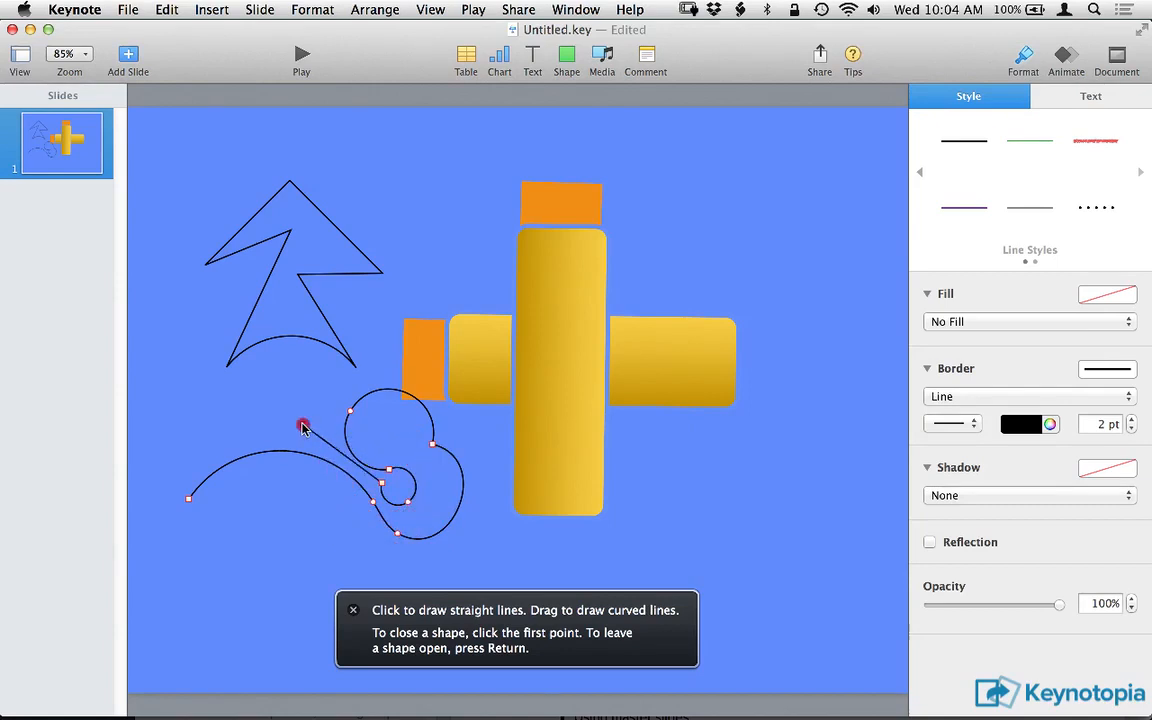
{"action": "left_click_drag", "start_coordinate": [340, 404], "coordinate": [300, 340]}
{"action": "left_click_drag", "start_coordinate": [203, 418], "coordinate": [253, 428]}
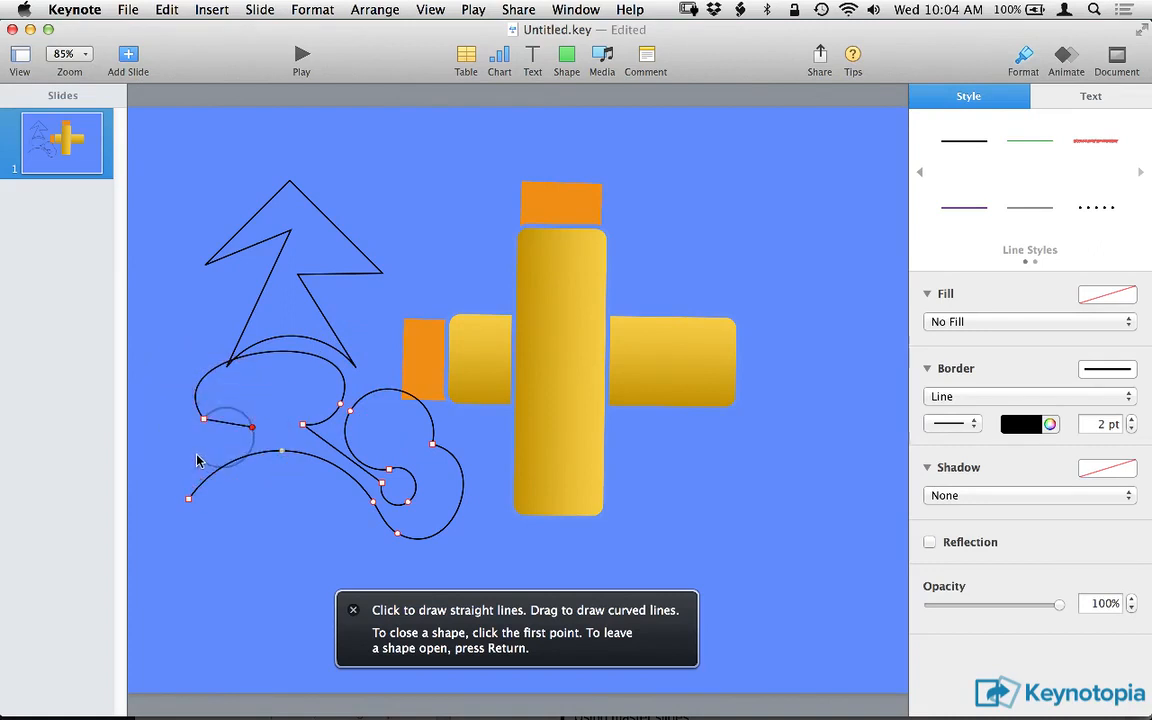
{"action": "left_click", "coordinate": [189, 499]}
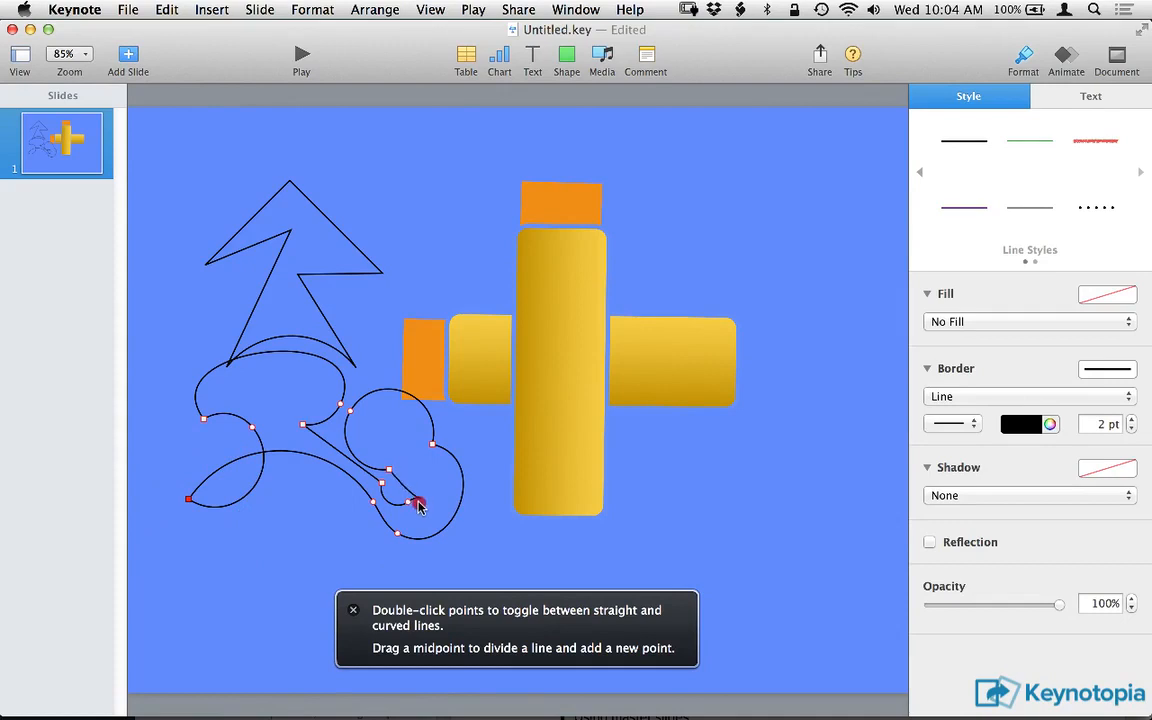
Enlarge the small inner loop of the curvy shape and shift the nearby point on its lower outline to the left
{"action": "double_click", "coordinate": [389, 470]}
{"action": "mouse_move", "coordinate": [422, 503]}
{"action": "left_mouse_down"}
{"action": "mouse_move", "coordinate": [424, 465]}
{"action": "mouse_move", "coordinate": [418, 521]}
{"action": "left_mouse_up"}
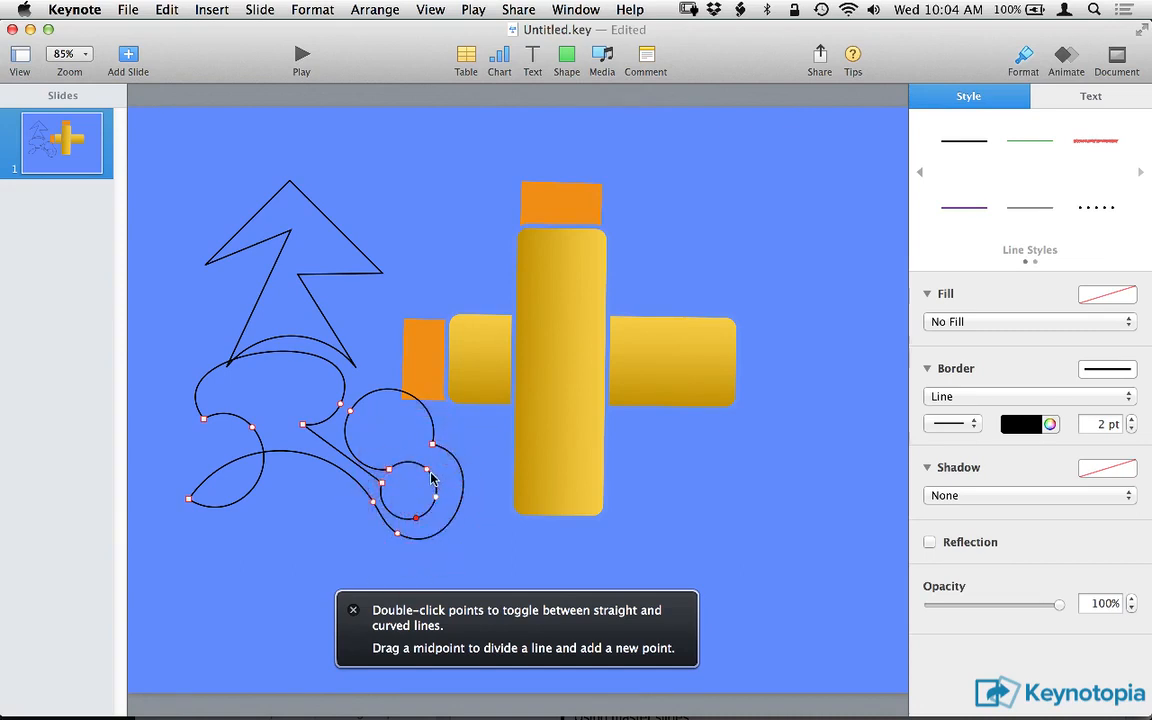
{"action": "left_click", "coordinate": [430, 471]}
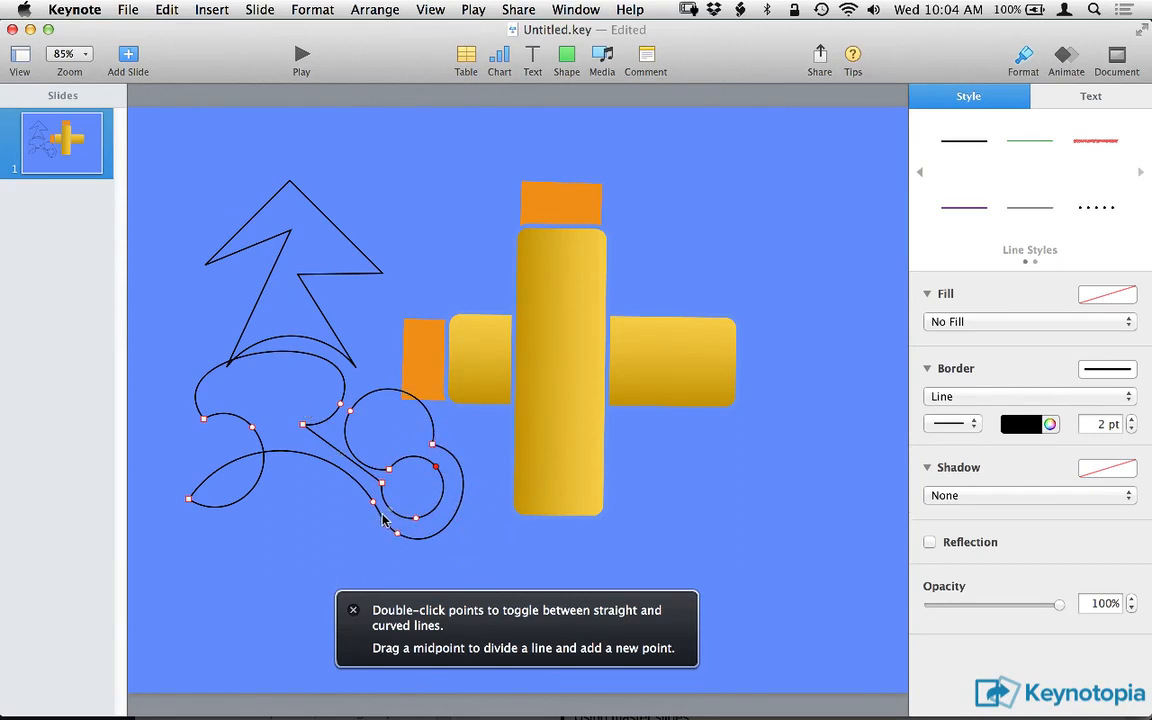
{"action": "left_click_drag", "start_coordinate": [375, 508], "coordinate": [363, 506]}
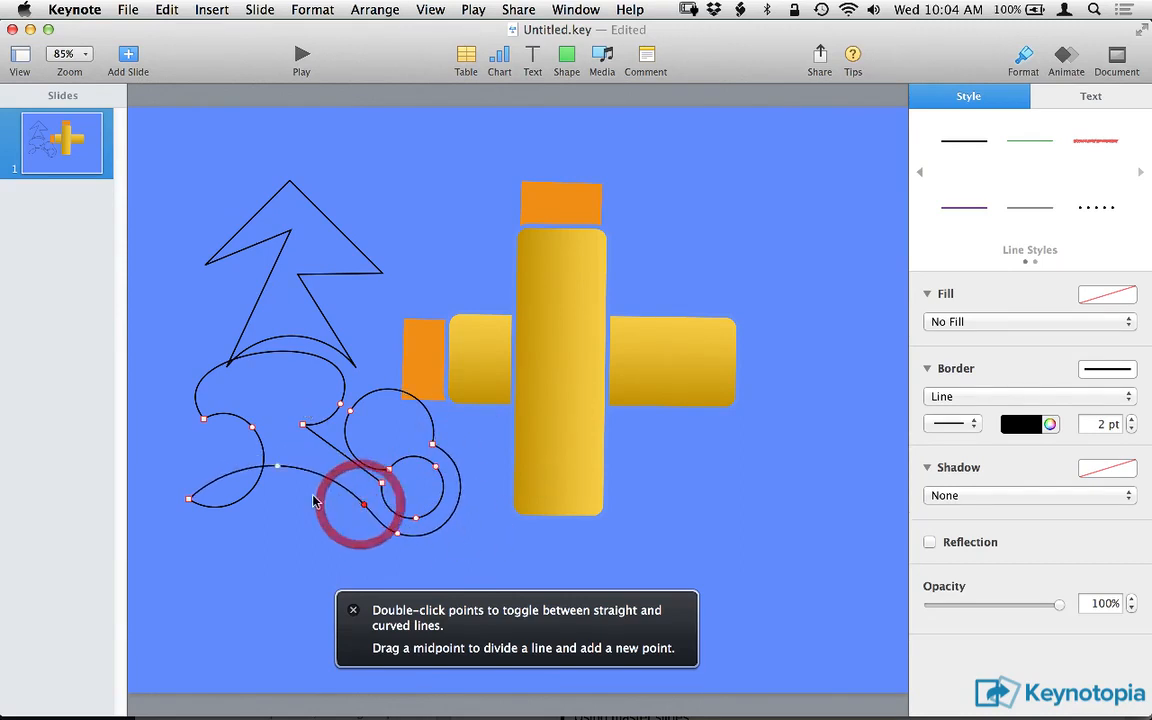
Delete the curvy shape's lower-left end point and pull its neighbouring left points inward, finishing the point editing
{"action": "left_click", "coordinate": [188, 502]}
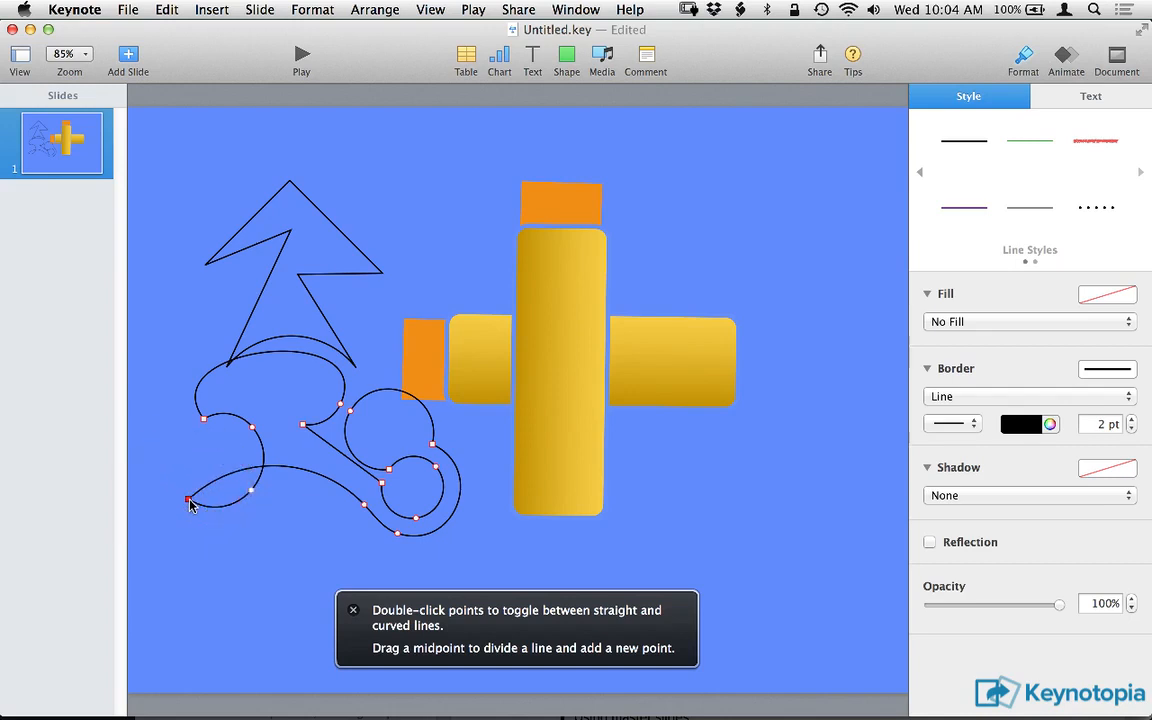
{"action": "key", "text": "Delete"}
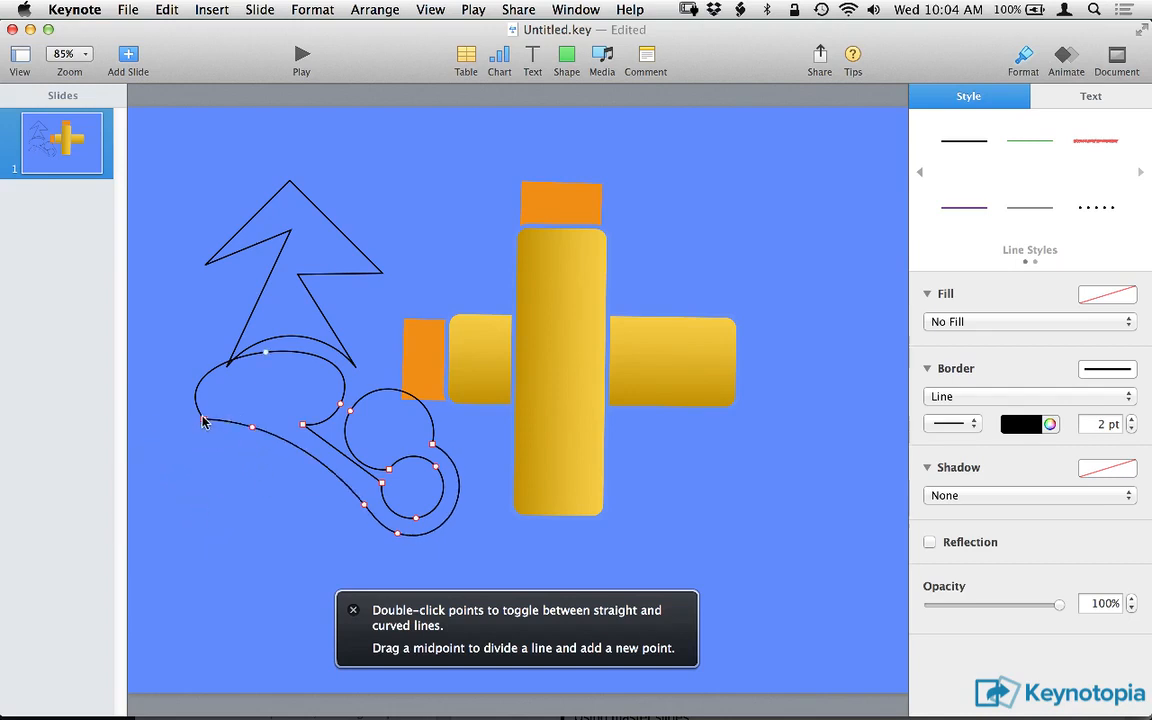
{"action": "left_click_drag", "start_coordinate": [202, 421], "coordinate": [269, 427]}
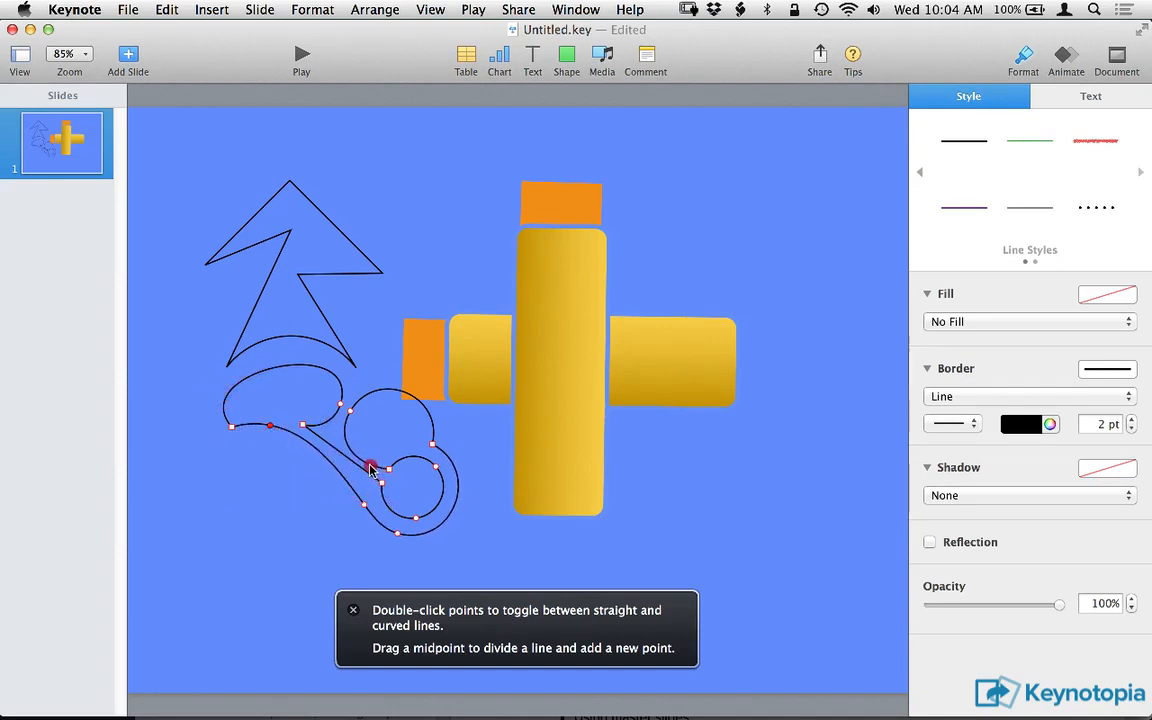
{"action": "double_click", "coordinate": [373, 470]}
{"action": "left_click", "coordinate": [260, 483]}
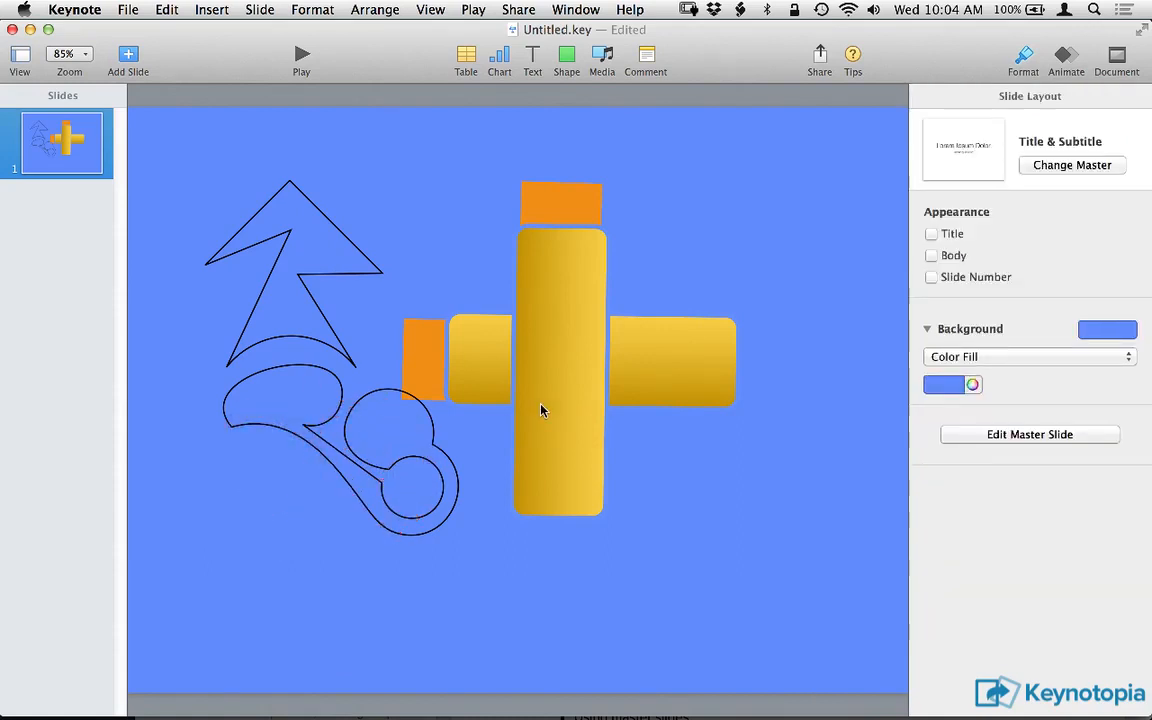
Move the vertical orange-and-yellow group right to about X 599 pt, Y 93 pt and ungroup it
{"action": "left_click", "coordinate": [546, 244]}
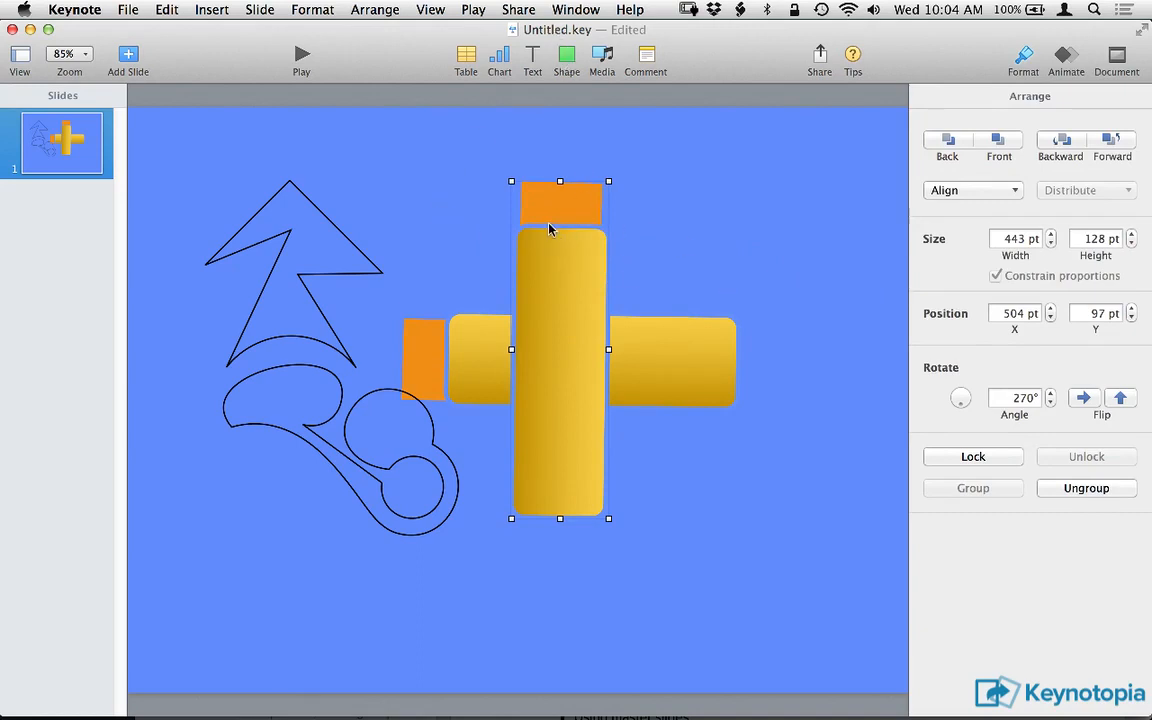
{"action": "left_click_drag", "start_coordinate": [548, 229], "coordinate": [626, 203]}
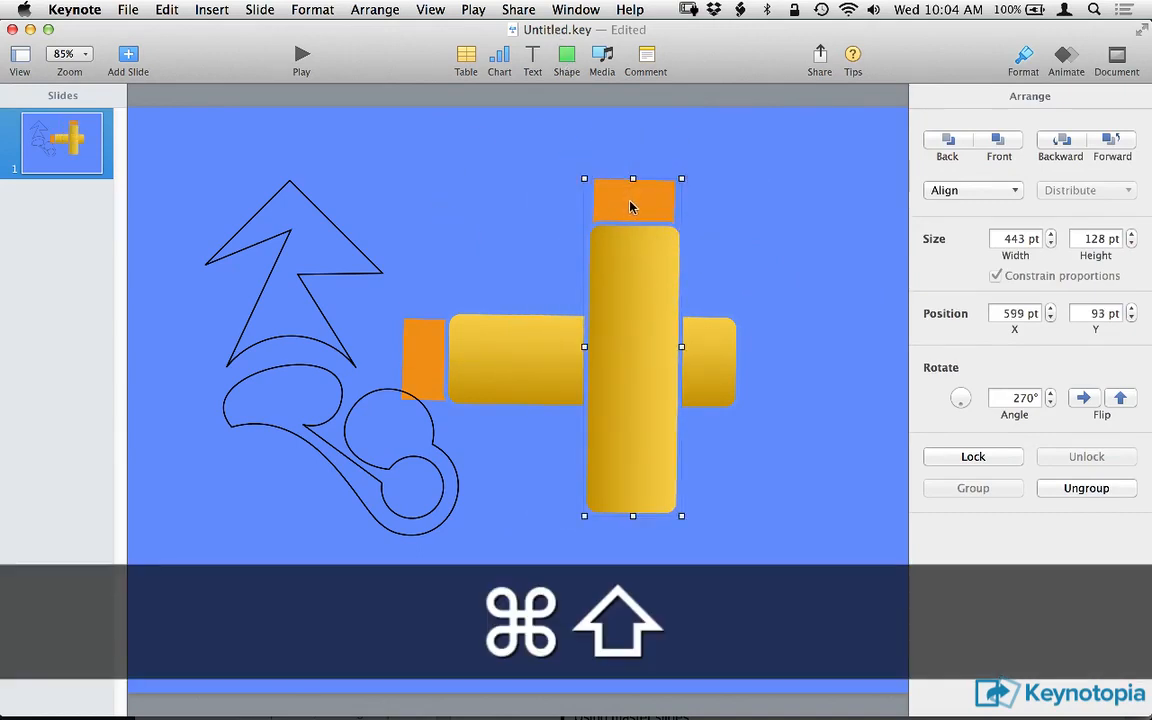
{"action": "key", "text": "super+shift+g"}
{"action": "left_click", "coordinate": [719, 210]}
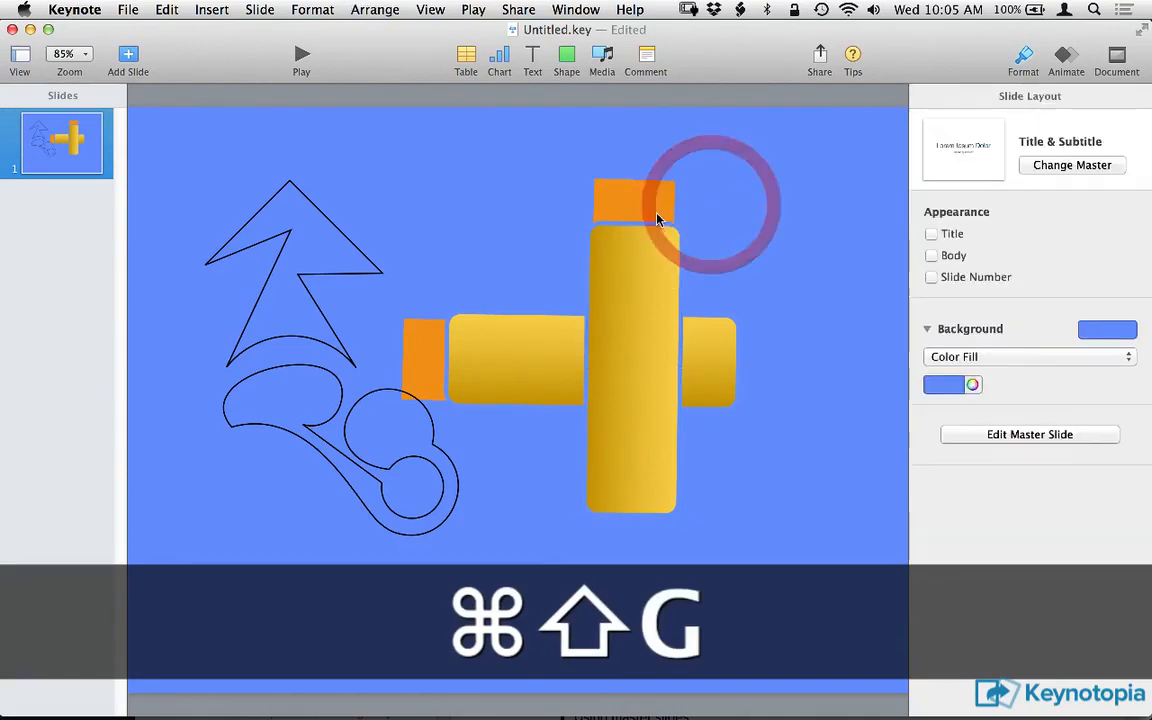
Move the ungrouped orange block and vertical yellow bar apart, and make the yellow bar's points editable
{"action": "left_click_drag", "start_coordinate": [657, 219], "coordinate": [507, 160]}
{"action": "left_click", "coordinate": [660, 292]}
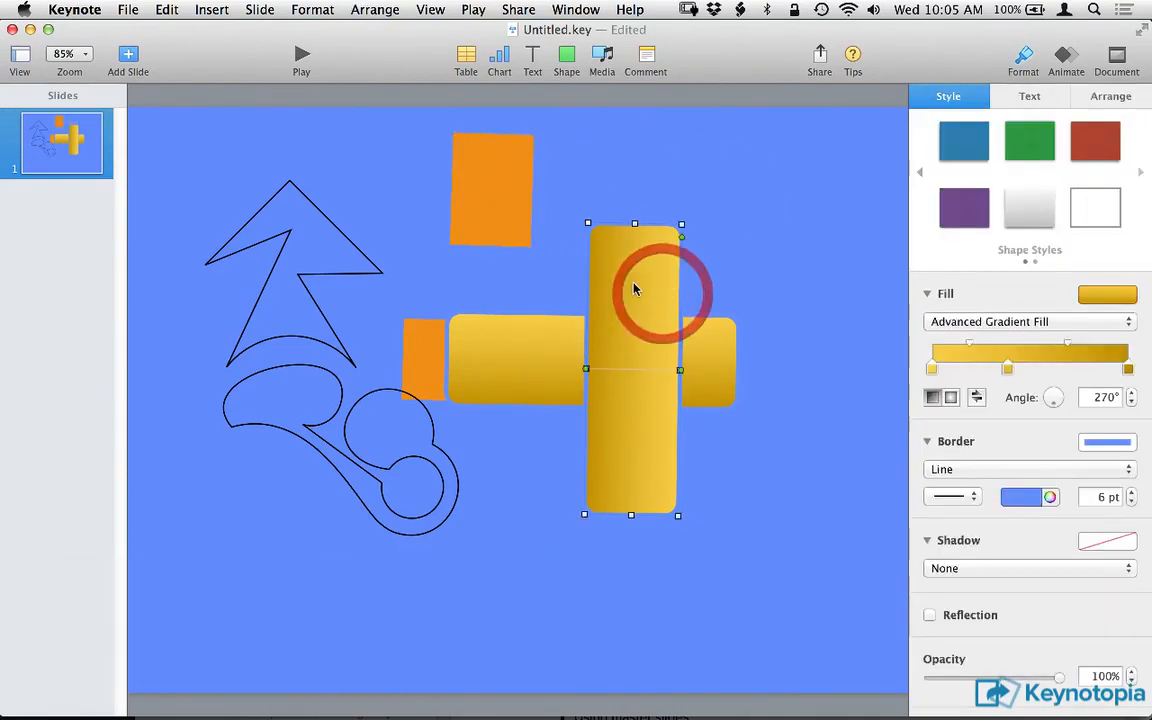
{"action": "left_click_drag", "start_coordinate": [633, 289], "coordinate": [810, 215]}
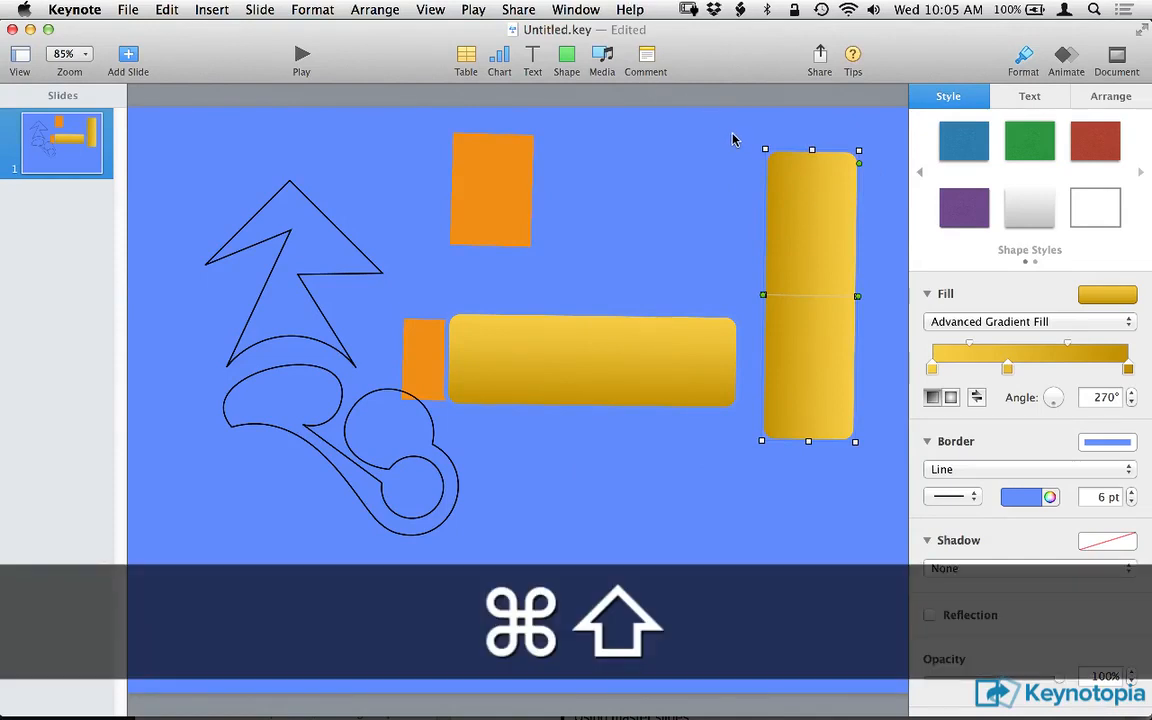
{"action": "key", "text": "super+shift+e"}
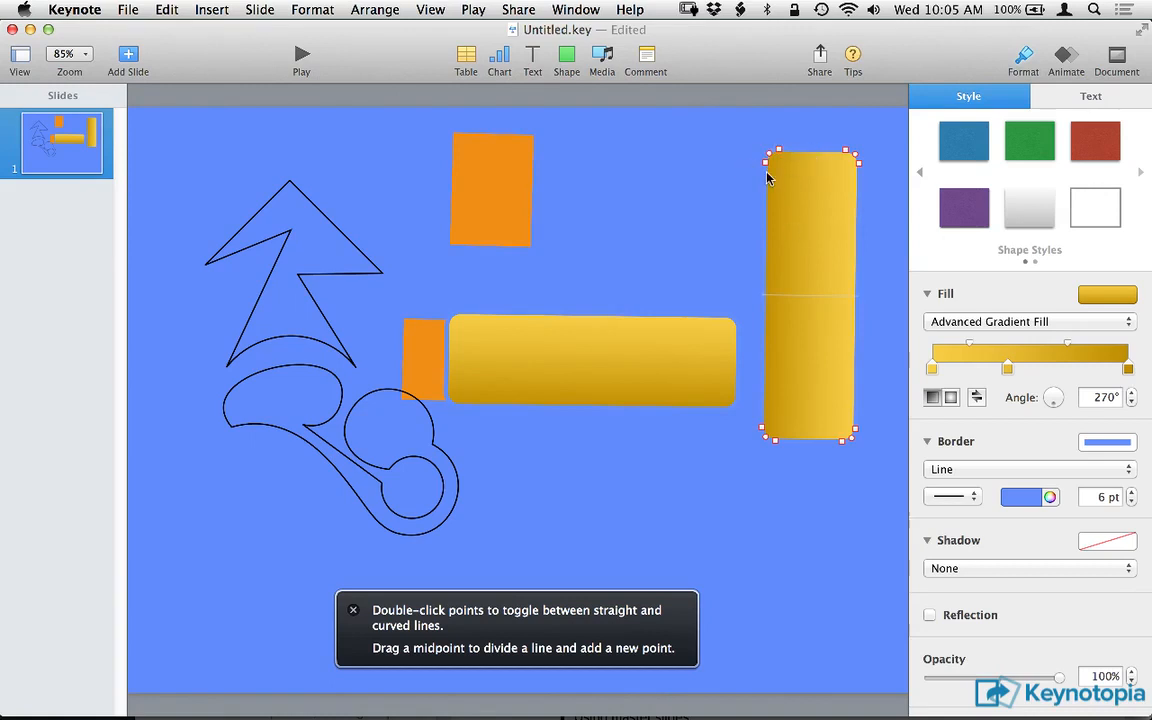
Delete the two points along the bottom edge of the vertical yellow bar
{"action": "double_click", "coordinate": [776, 441]}
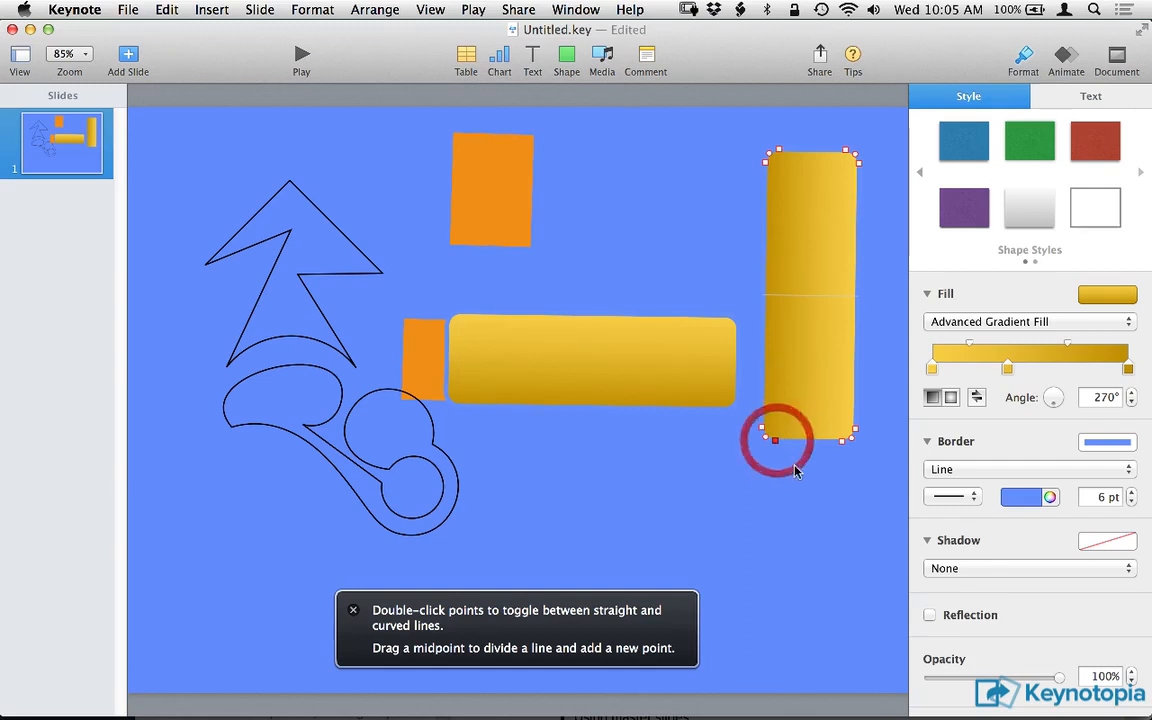
{"action": "double_click", "coordinate": [843, 443]}
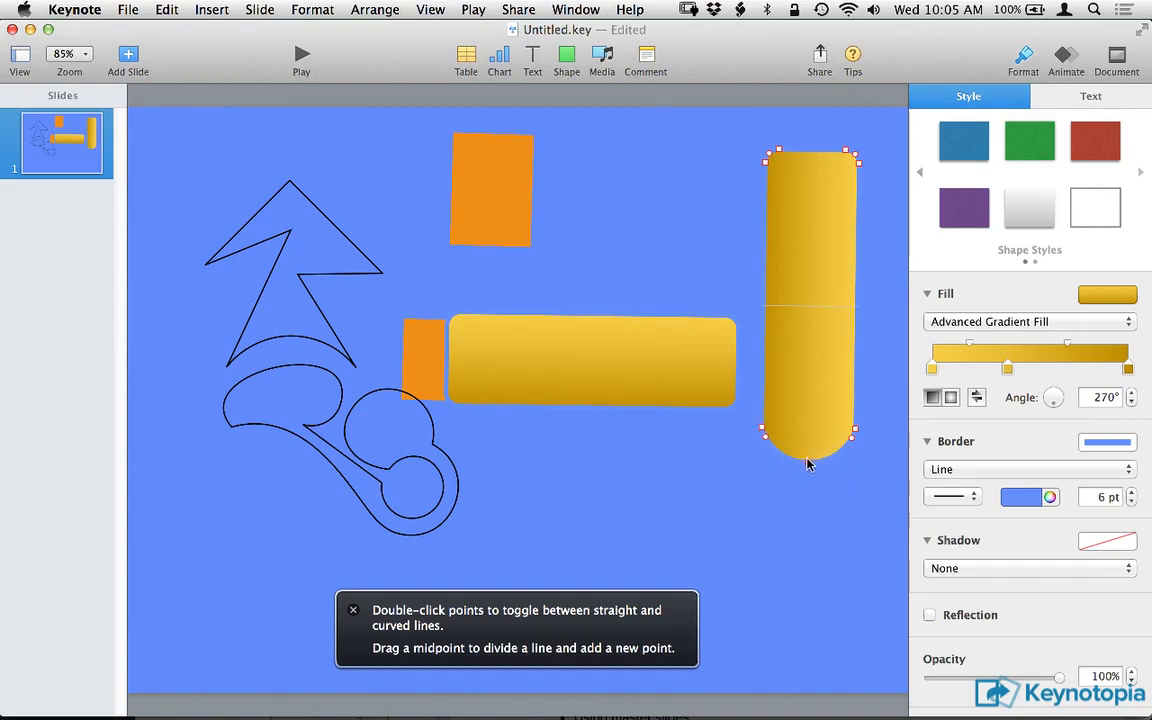
Try to flatten the bar's rounded end by pulling its midpoint upward, and toggle the lower-left point between straight and curved
{"action": "left_click_drag", "start_coordinate": [808, 463], "coordinate": [805, 443]}
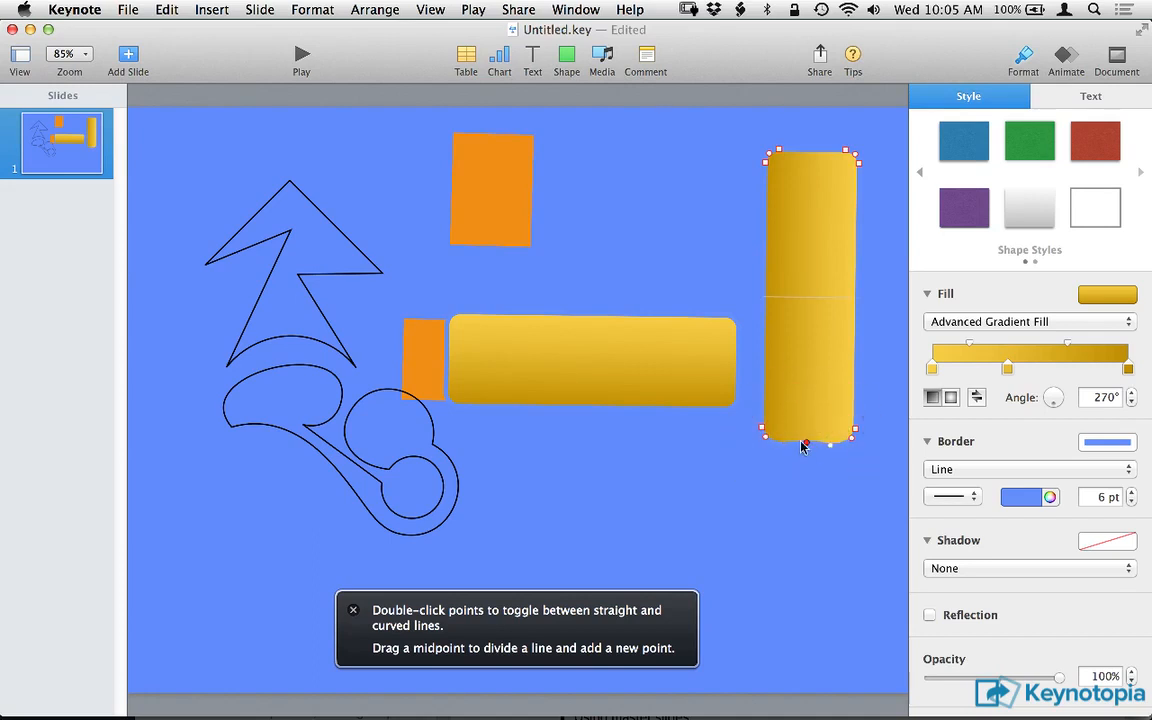
{"action": "key", "text": "super+z"}
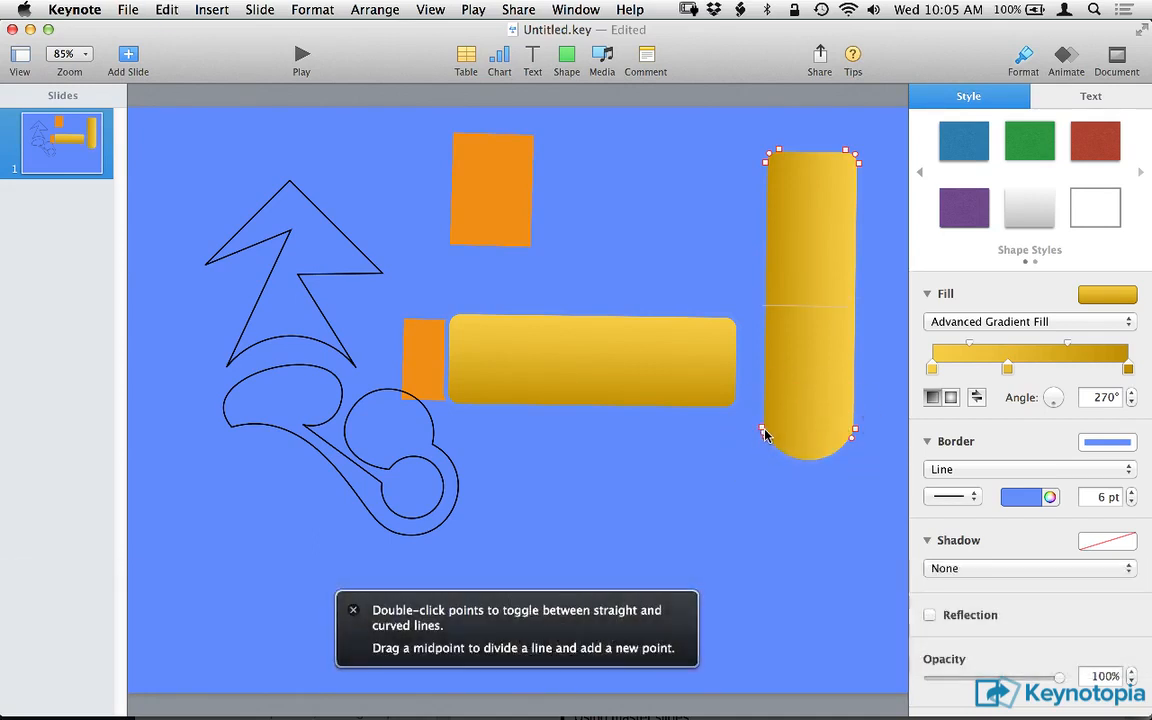
{"action": "double_click", "coordinate": [762, 428]}
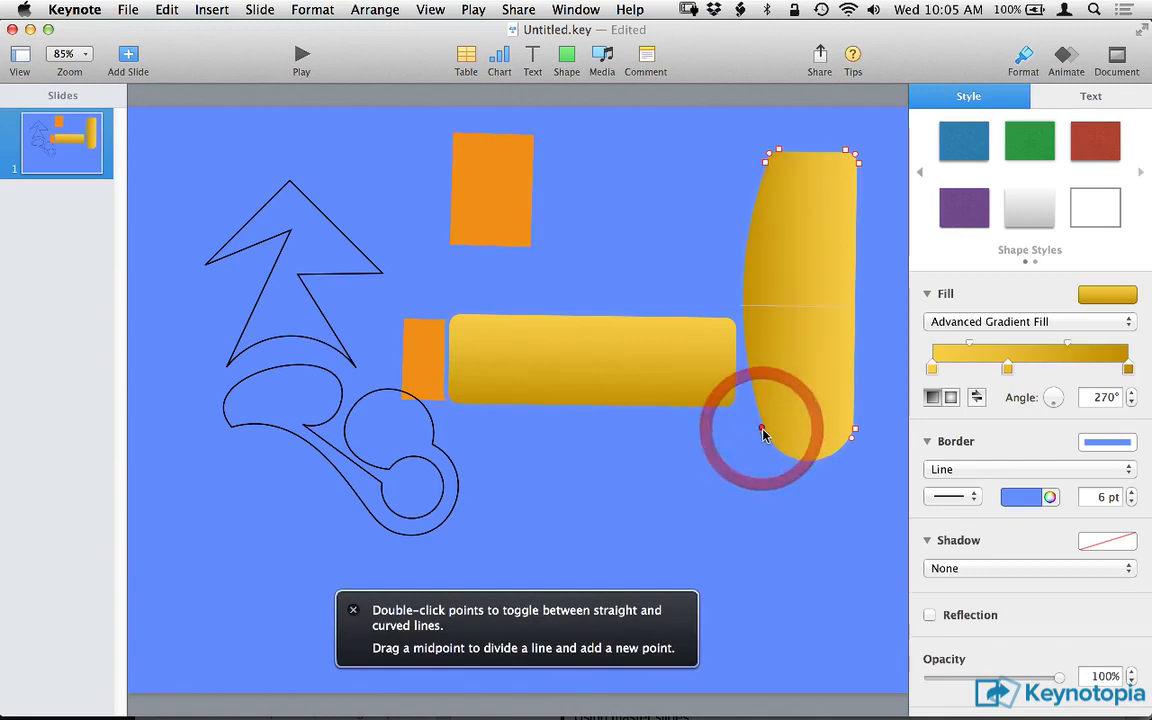
{"action": "double_click", "coordinate": [762, 428]}
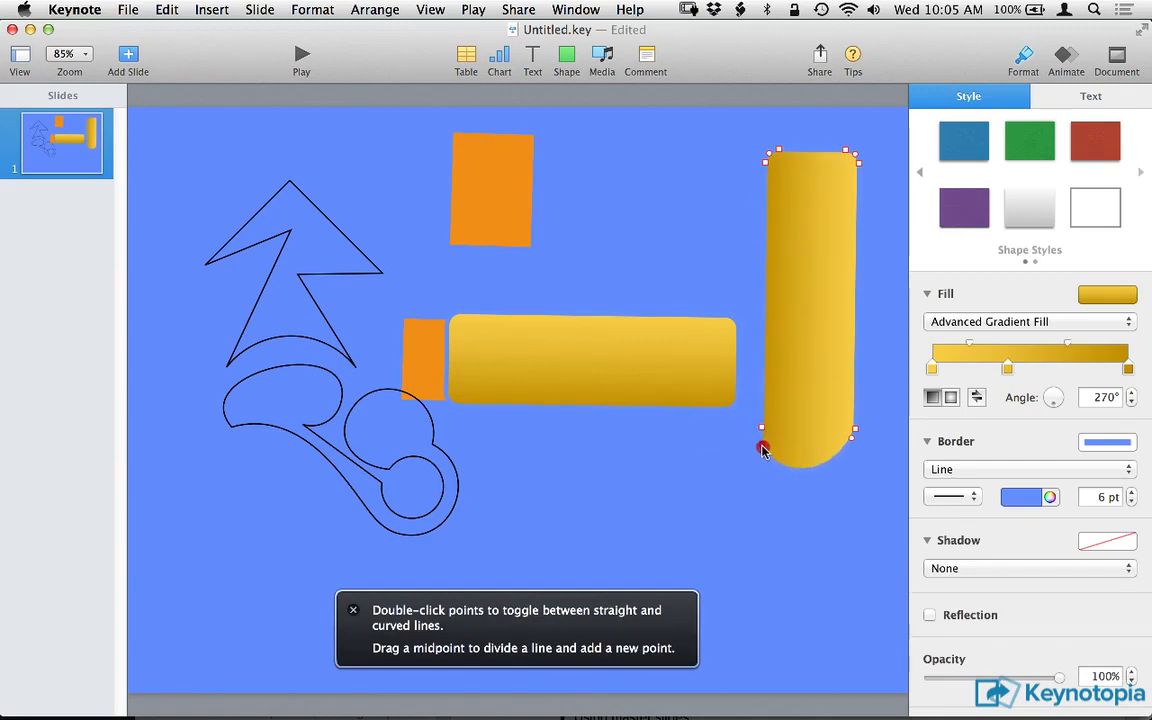
Delete the remaining curved corner points at the yellow bar's lower end to square it off, and finish the point editing
{"action": "left_click", "coordinate": [766, 448]}
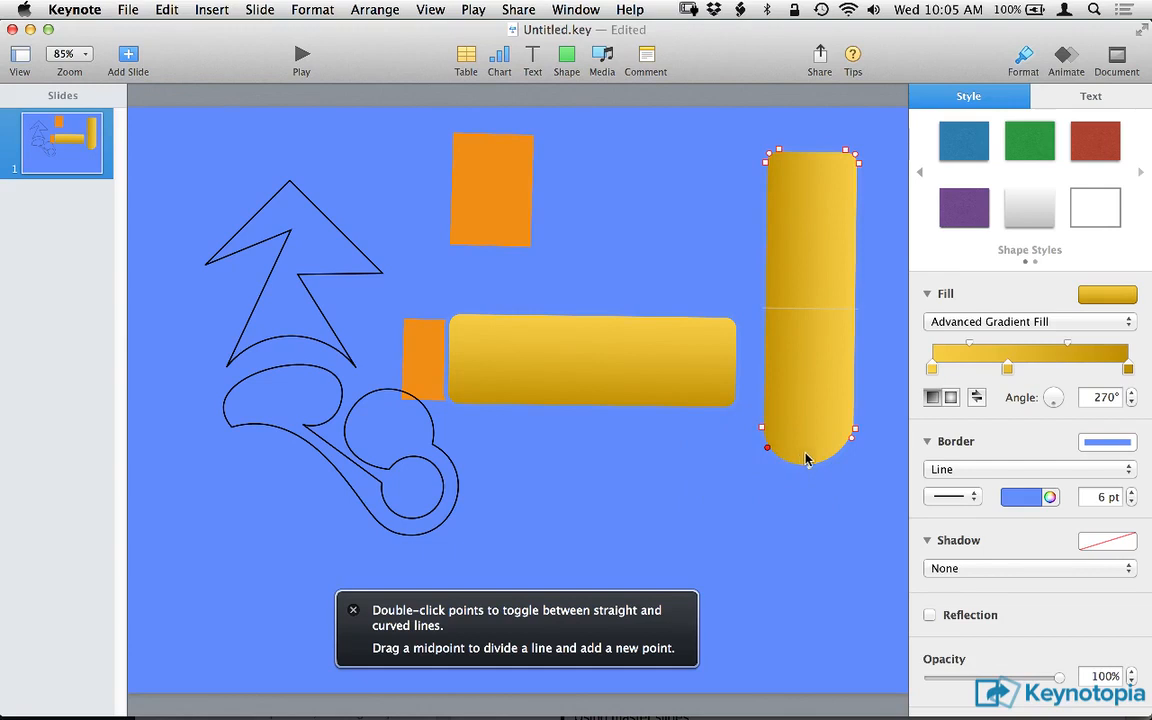
{"action": "key", "text": "Delete"}
{"action": "double_click", "coordinate": [853, 438]}
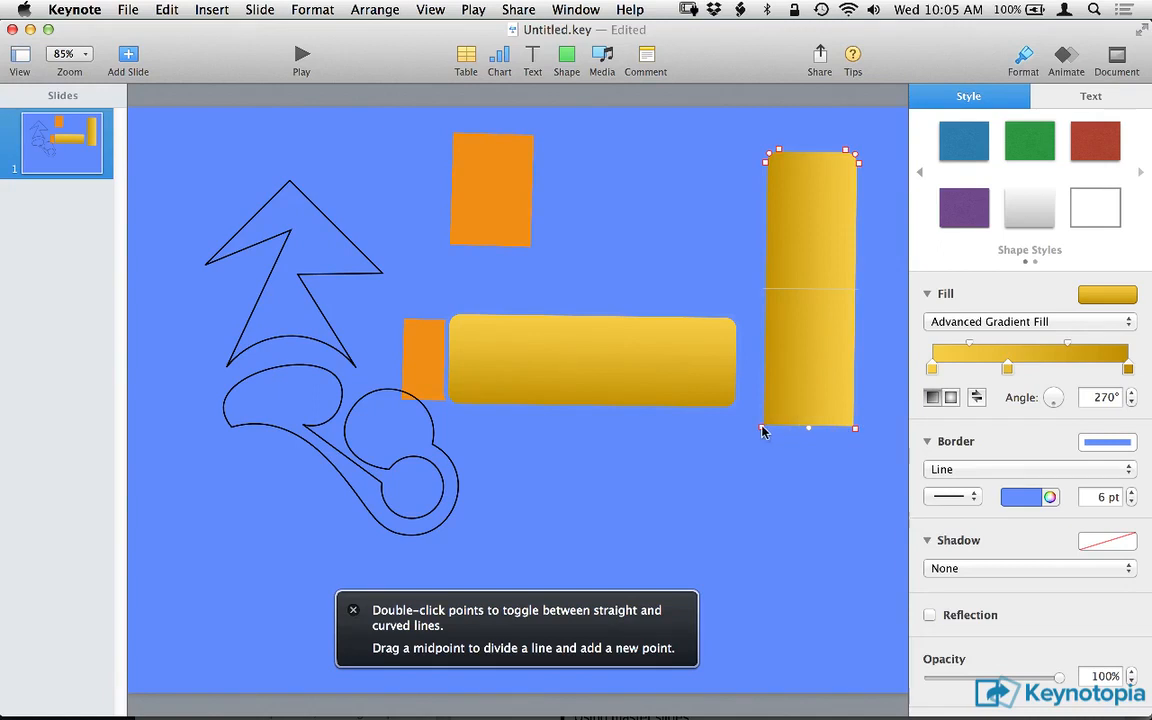
{"action": "left_click", "coordinate": [813, 447]}
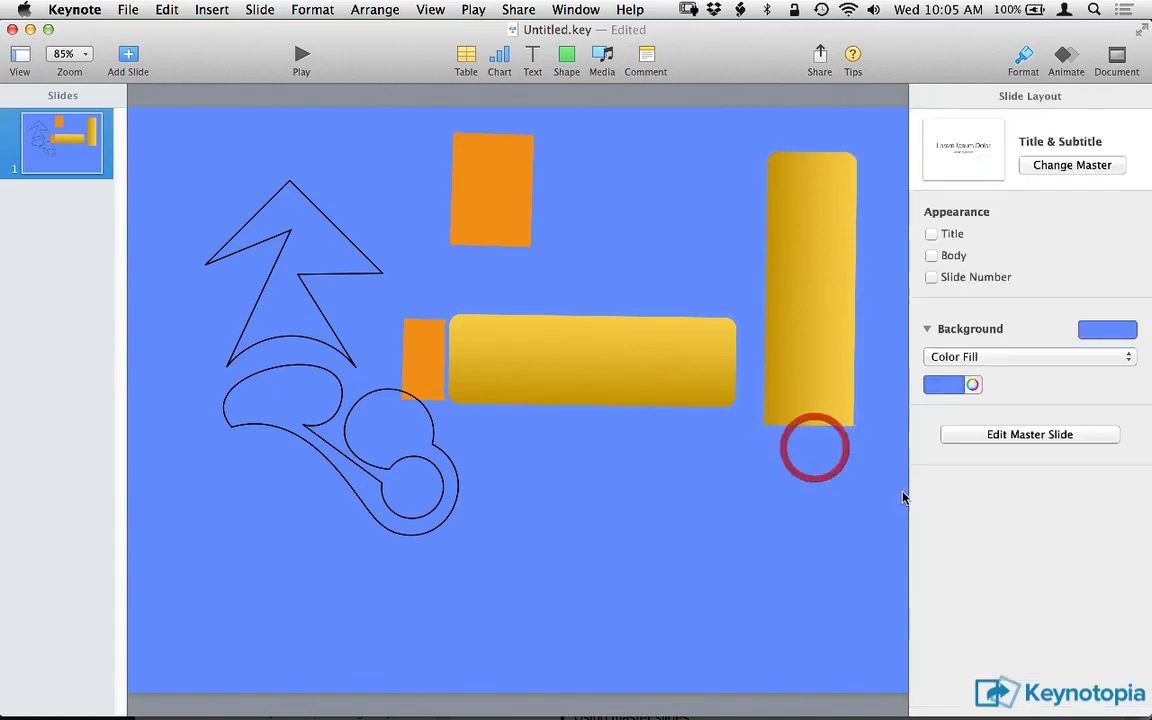
Rotate the vertical yellow bar to horizontal with its rounded end on the left and place it below the other horizontal bar
{"action": "left_click", "coordinate": [829, 326]}
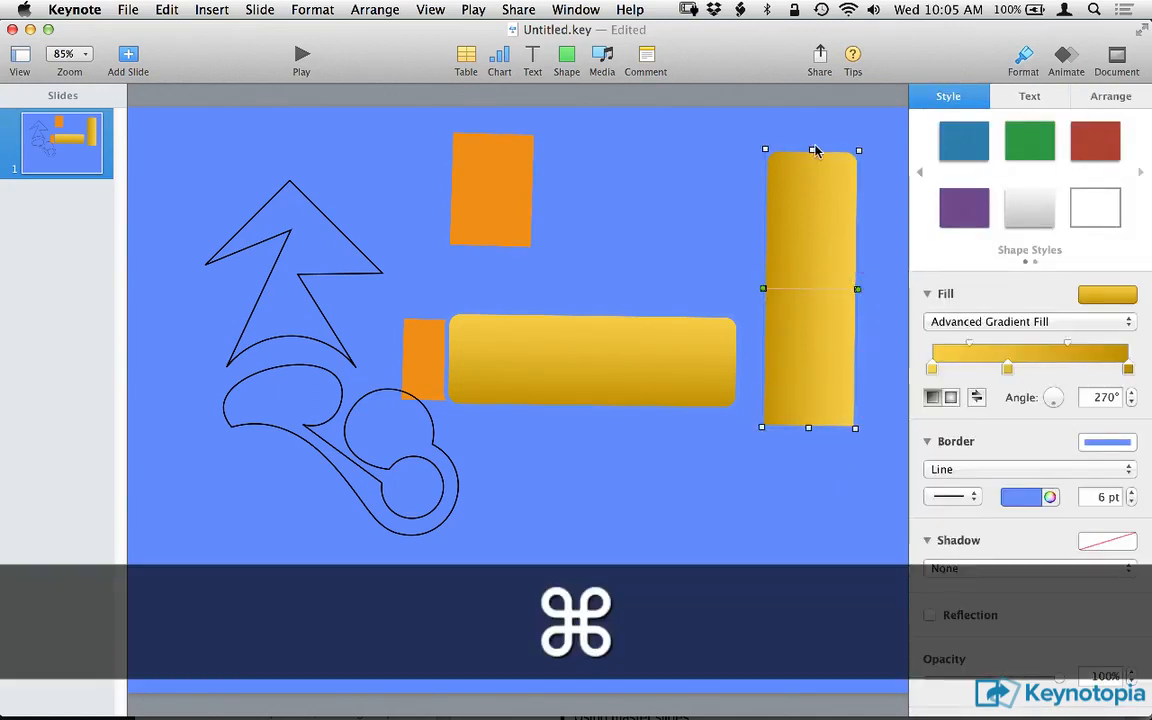
{"action": "left_click_drag", "start_coordinate": [814, 151], "coordinate": [848, 288]}
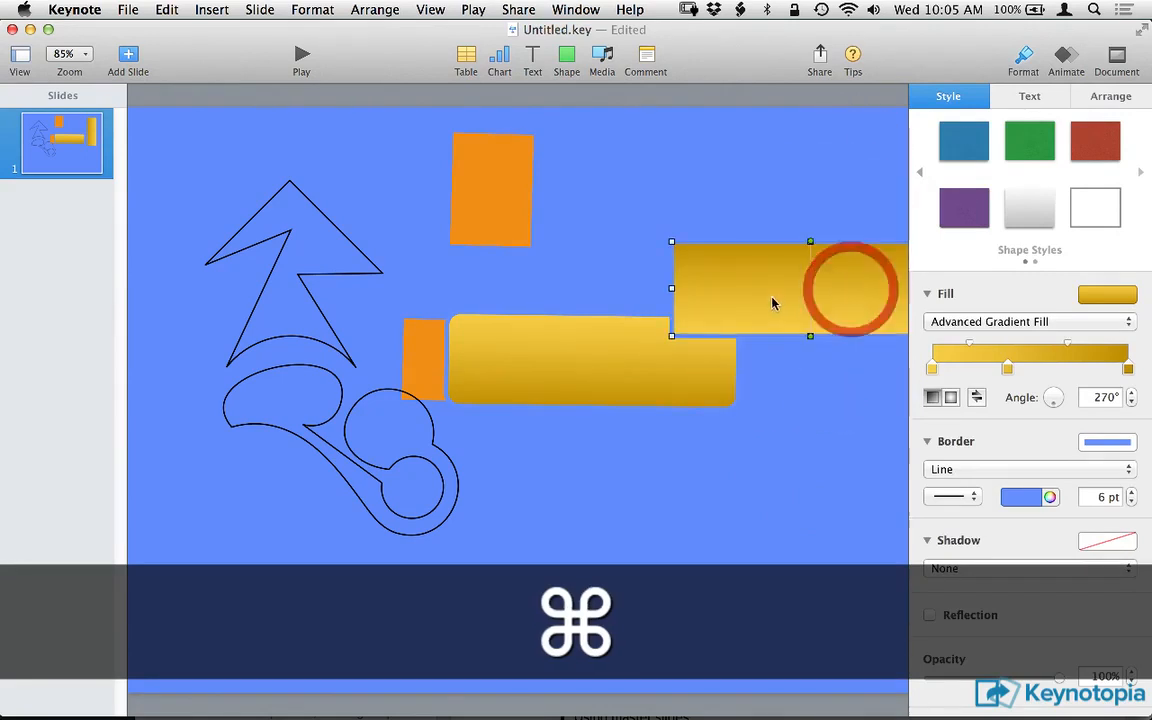
{"action": "left_click_drag", "start_coordinate": [771, 301], "coordinate": [650, 504]}
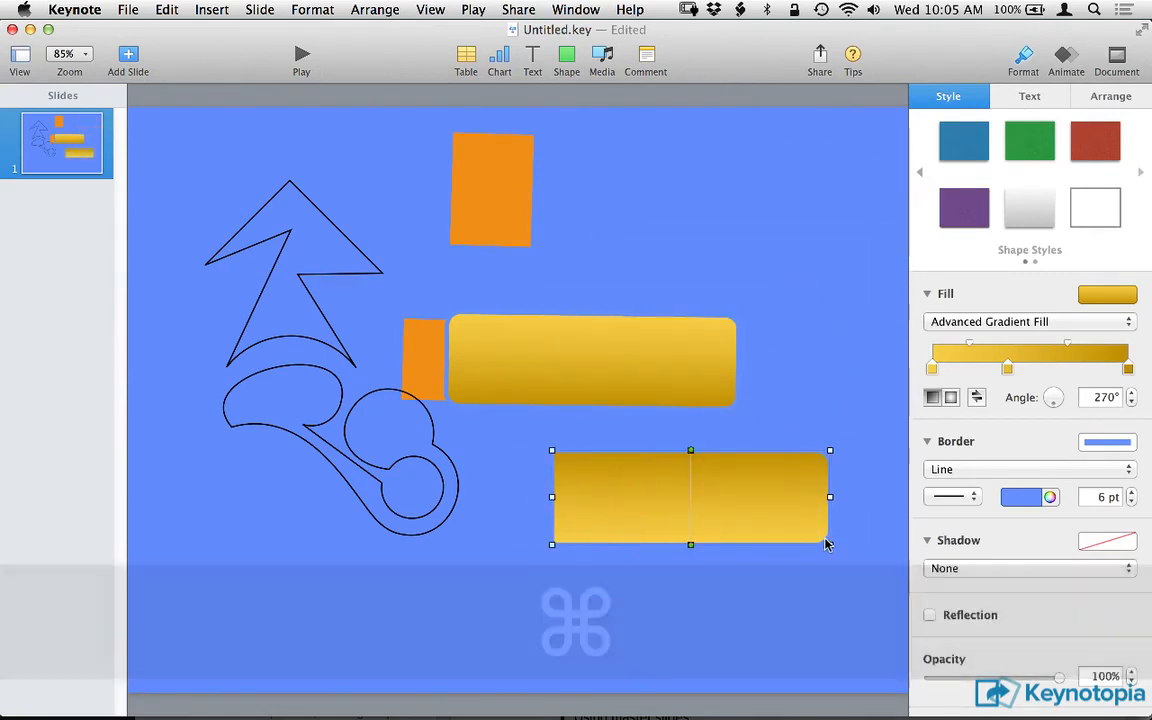
{"action": "key", "text": "super"}
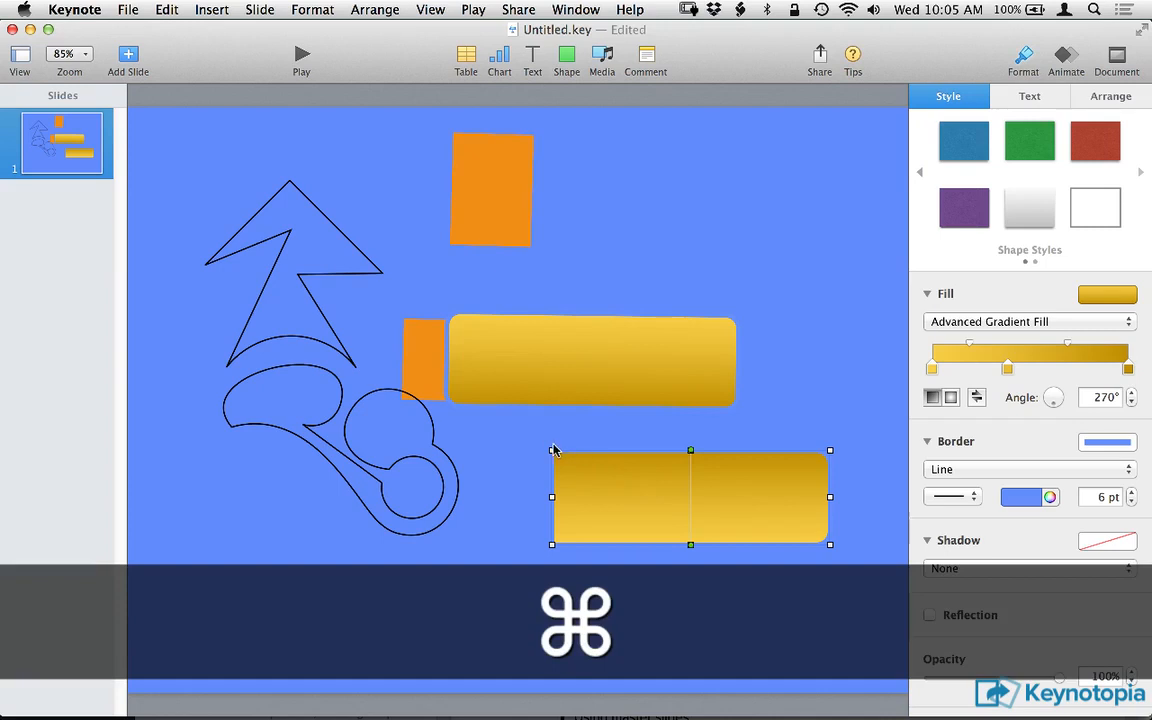
{"action": "left_click_drag", "start_coordinate": [553, 450], "coordinate": [588, 586]}
Duplicate the reshaped bar along the same line to form an overlapping row of three bars across the lower slide
{"action": "key", "text": "shift"}
{"action": "key", "text": "alt+shift"}
{"action": "left_click_drag", "start_coordinate": [575, 578], "coordinate": [549, 574]}
{"action": "left_click_drag", "start_coordinate": [697, 612], "coordinate": [794, 597]}
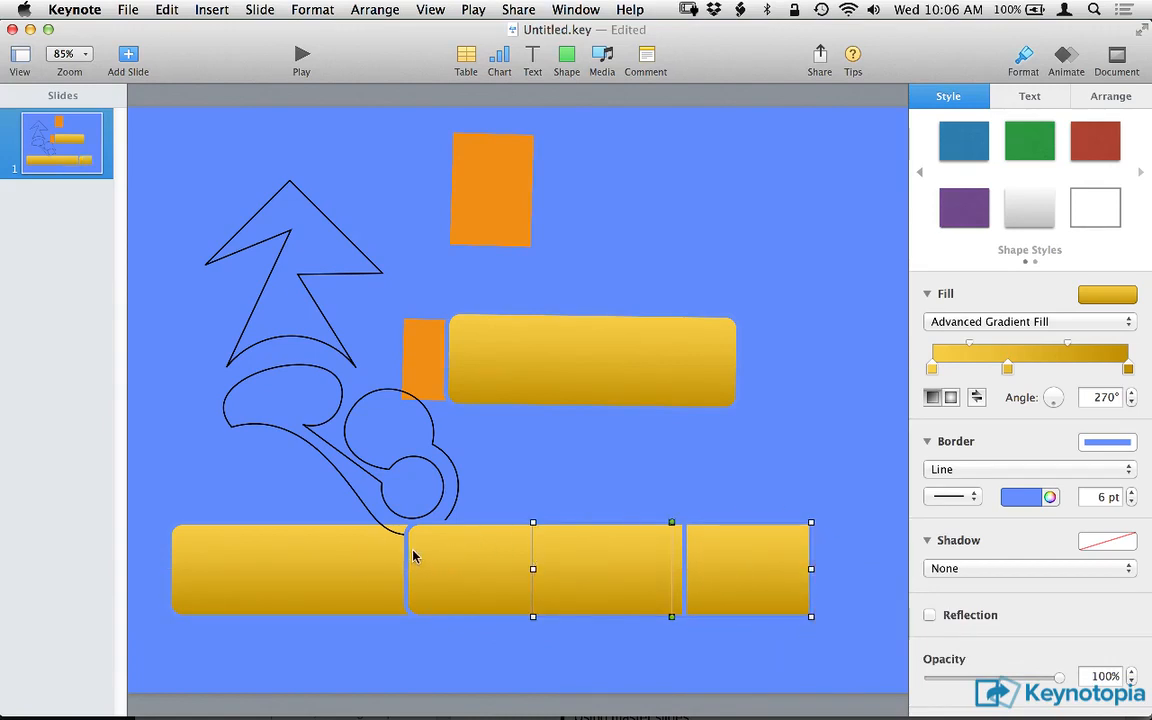
Rotate the rightmost bar a half turn so its rounded end faces right, and align it at the end of the row
{"action": "left_click", "coordinate": [743, 540], "text": "super"}
{"action": "left_click_drag", "start_coordinate": [529, 527], "coordinate": [829, 591]}
{"action": "left_click", "coordinate": [795, 420]}
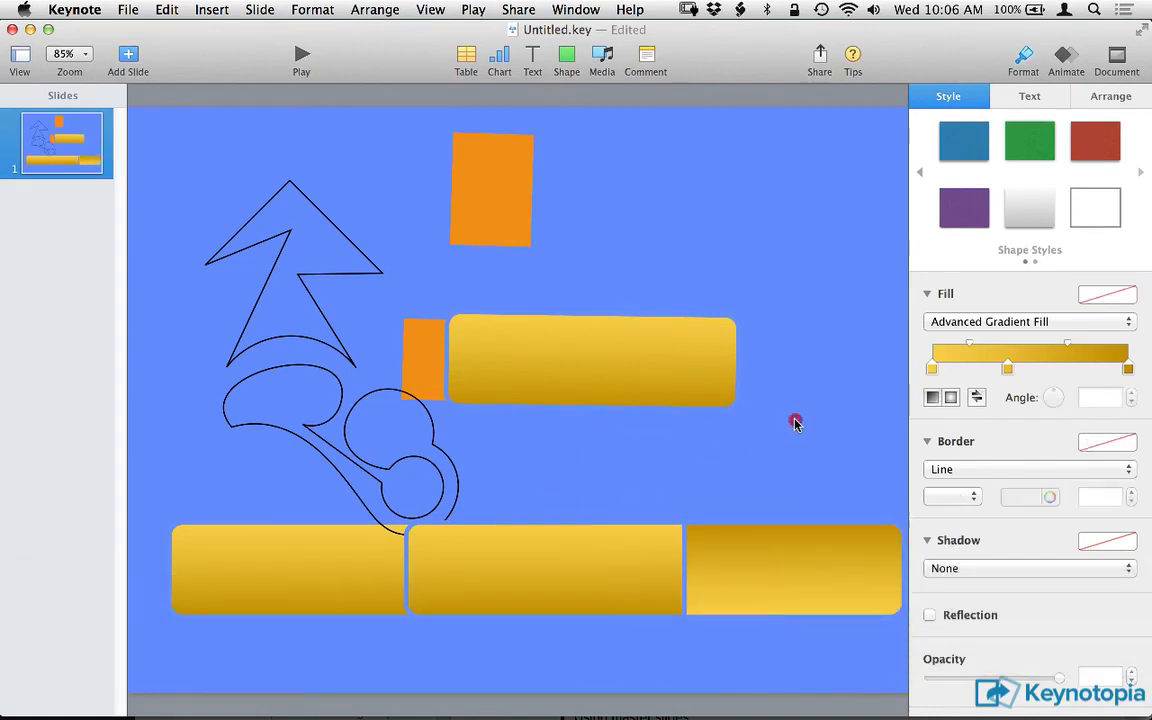